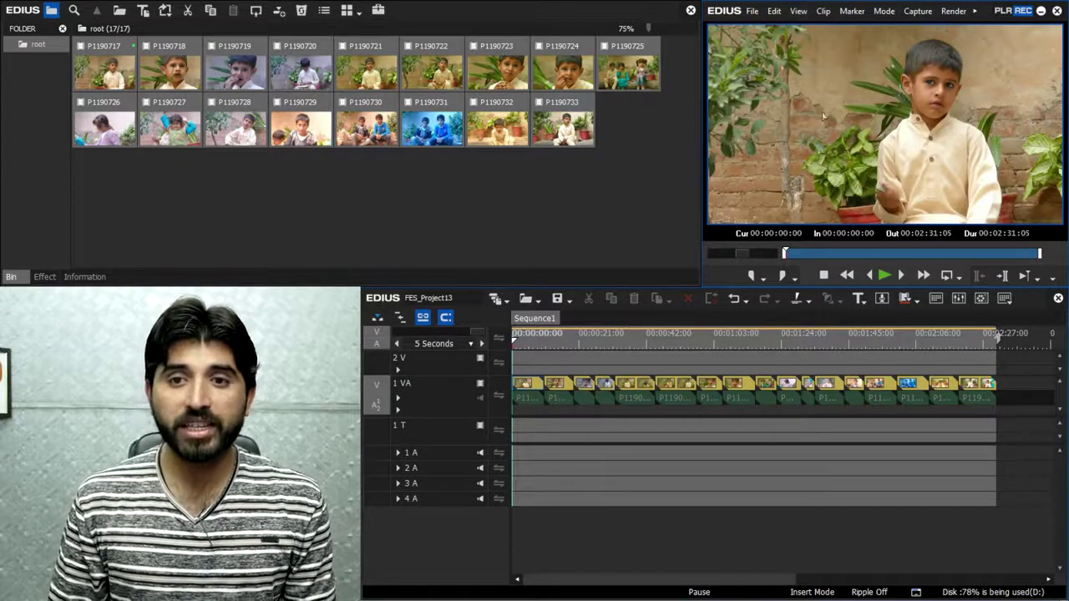
# Step: Apply the saved Color Fes-Rec window layout
pyautogui.click(798, 12)
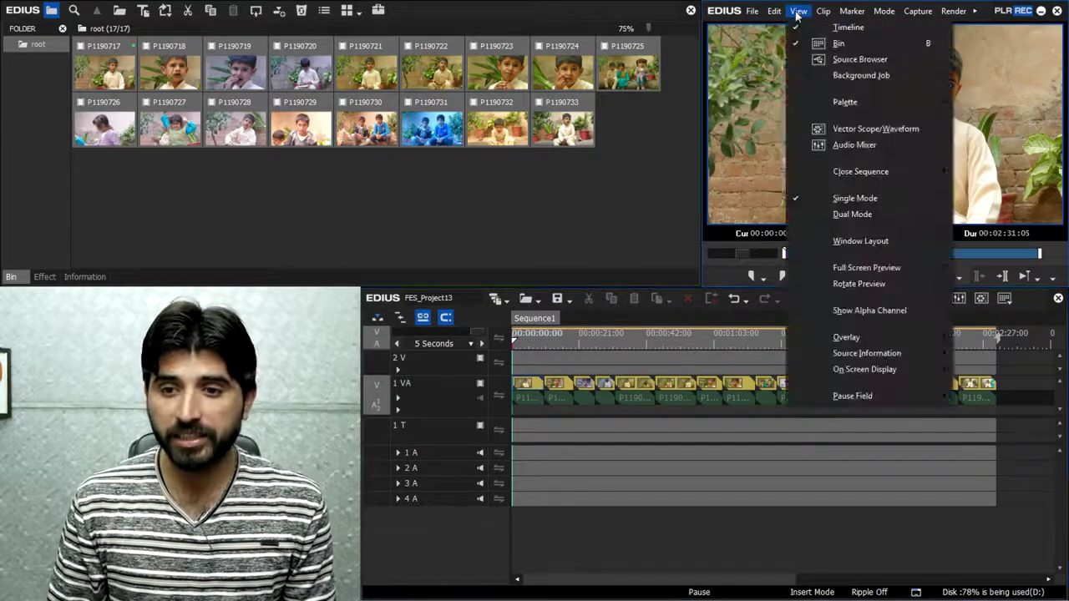
pyautogui.moveTo(879, 242)
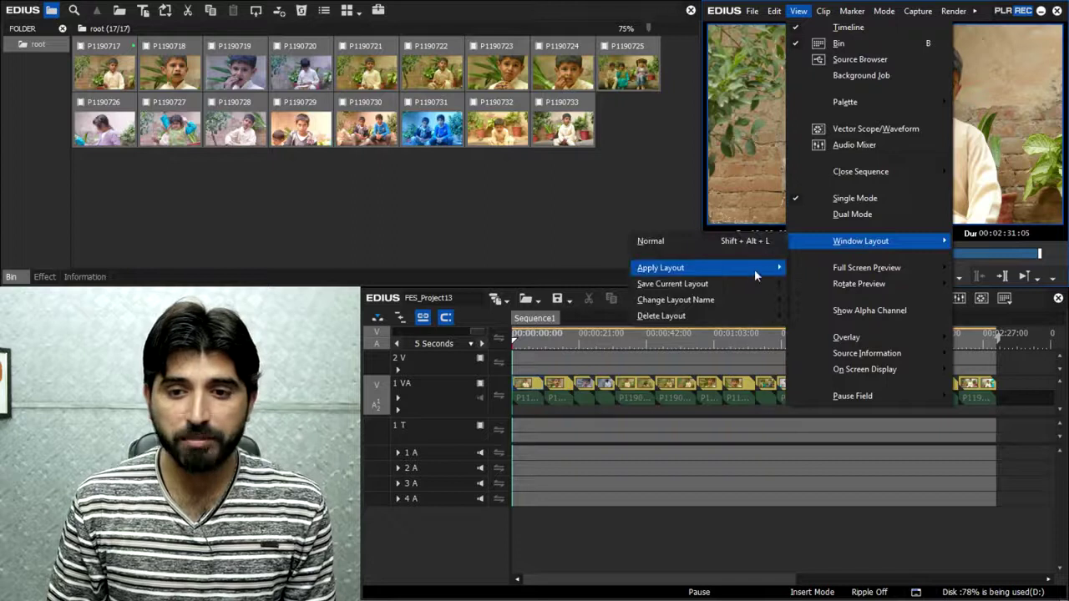
pyautogui.moveTo(754, 269)
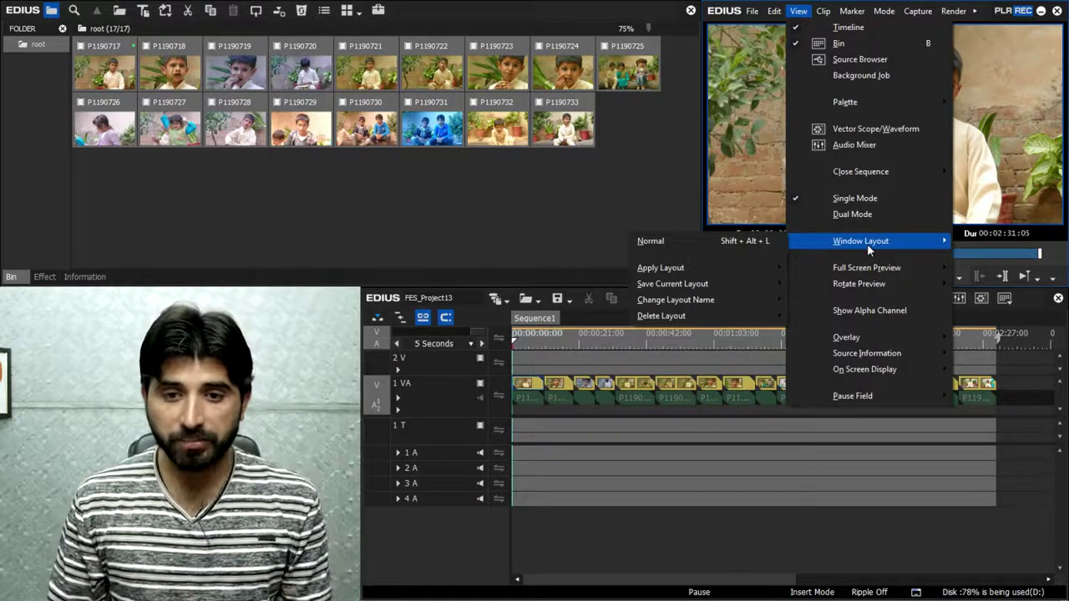
pyautogui.moveTo(710, 267)
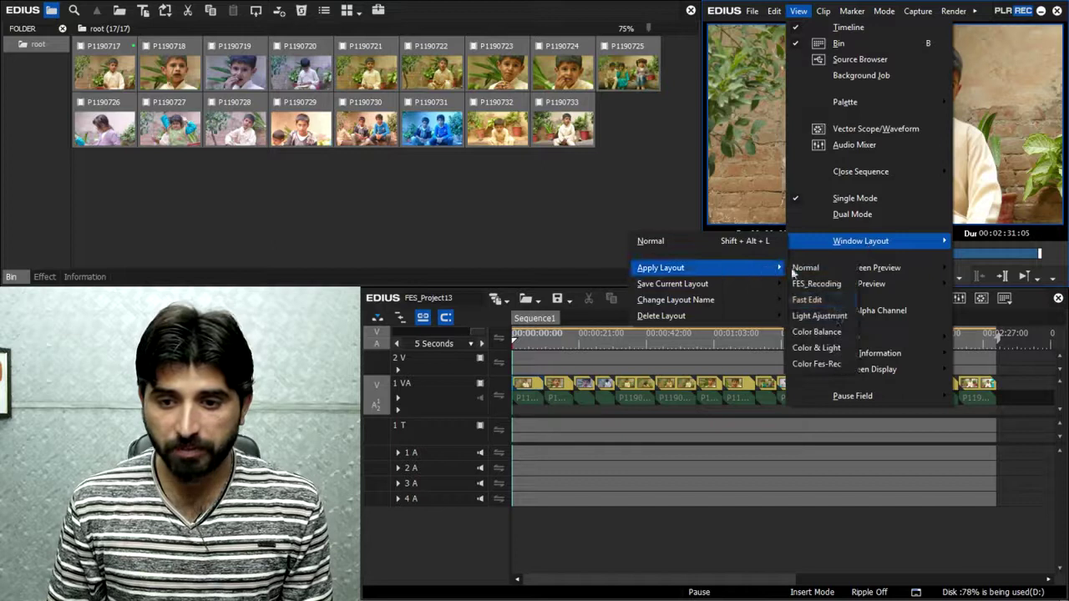
pyautogui.click(817, 364)
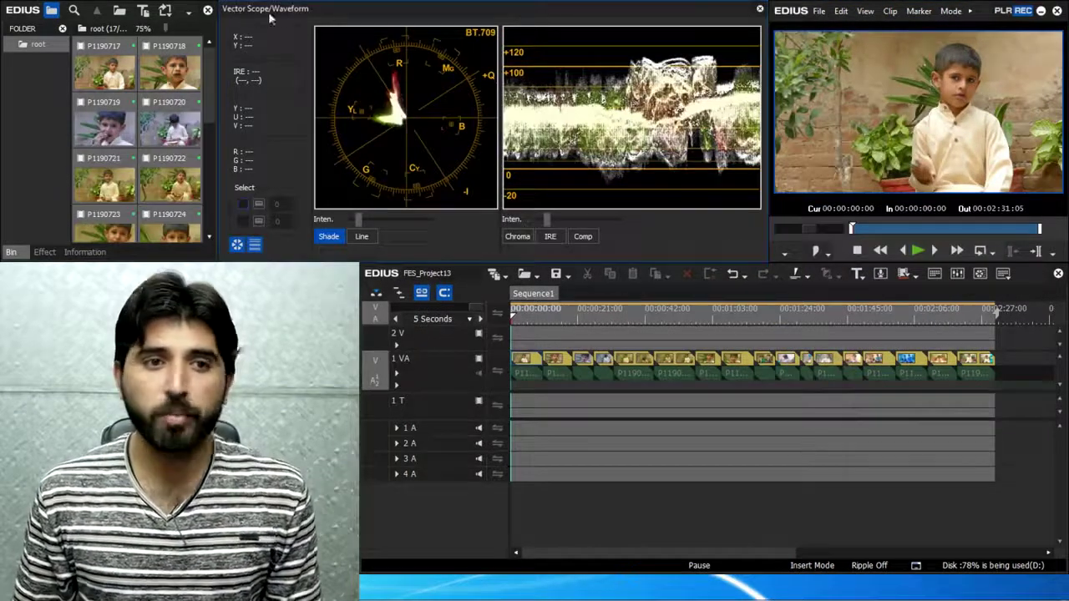
# Step: Hide the Vector Scope/Waveform window and show it again
pyautogui.click(38, 43)
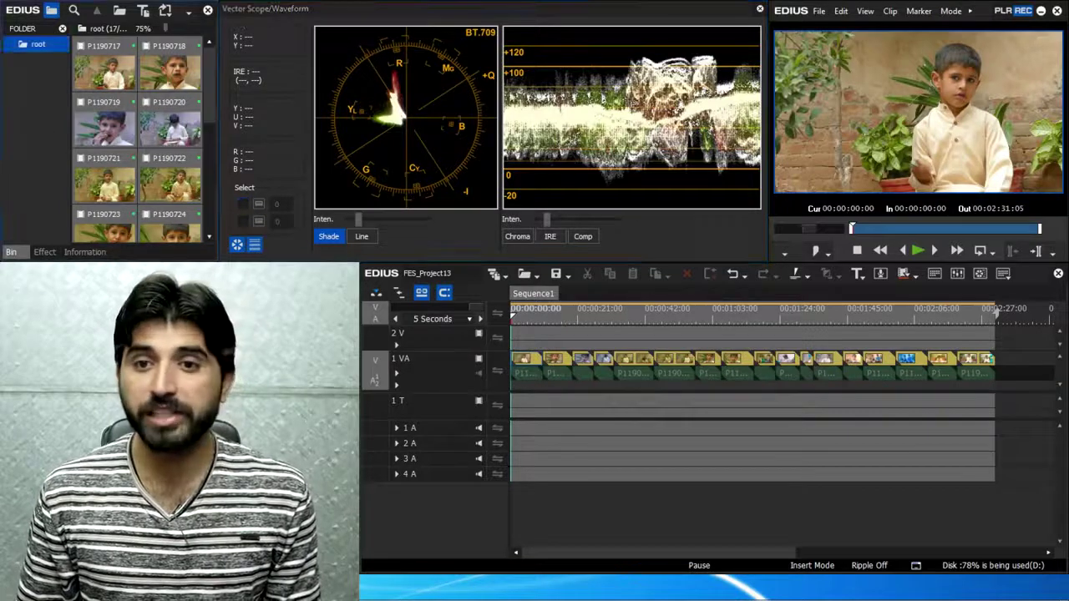
pyautogui.click(722, 443)
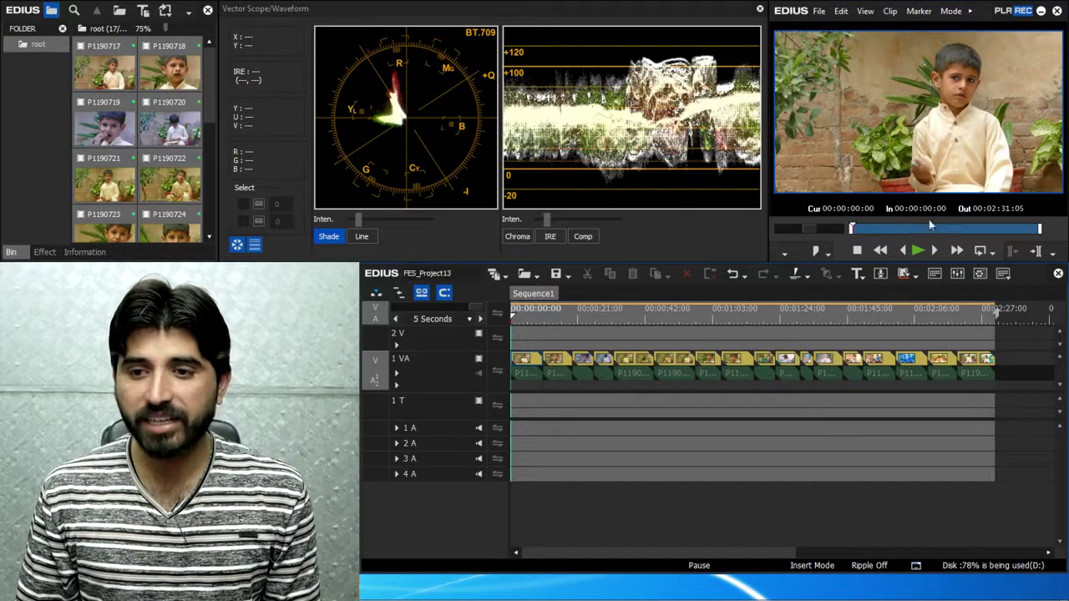
pyautogui.click(980, 274)
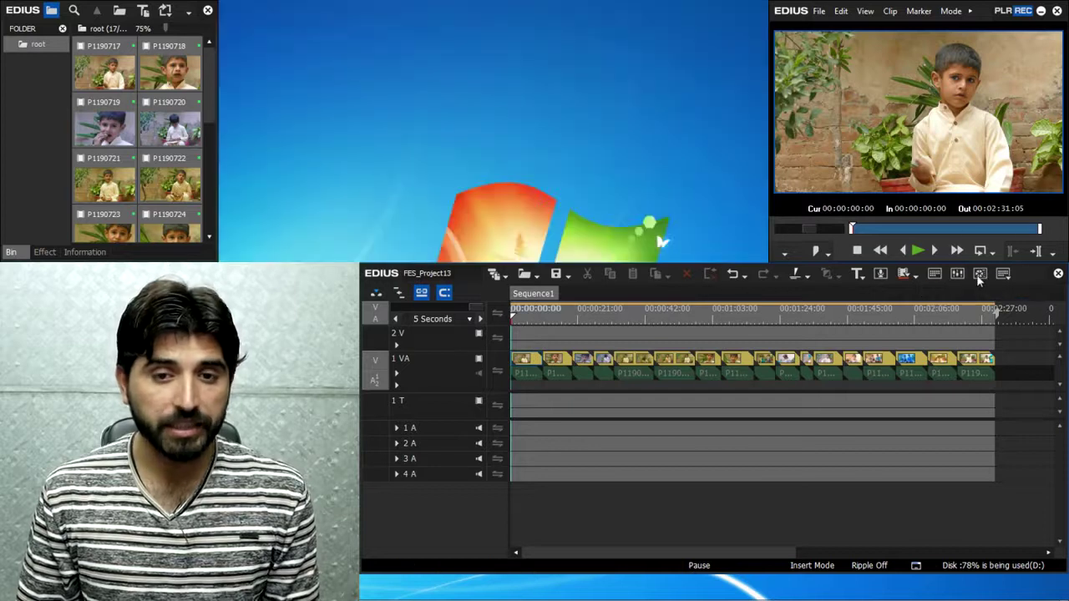
pyautogui.click(980, 275)
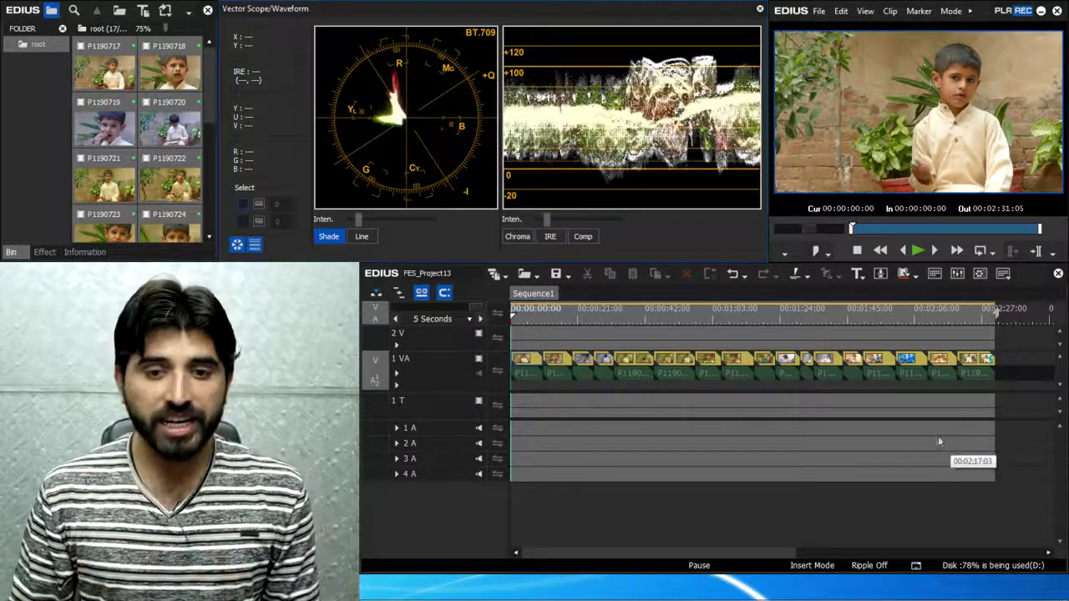
# Step: Examine how the vectorscope and waveform respond to different clips along the timeline
pyautogui.moveTo(563, 315); pyautogui.dragTo(626, 320)
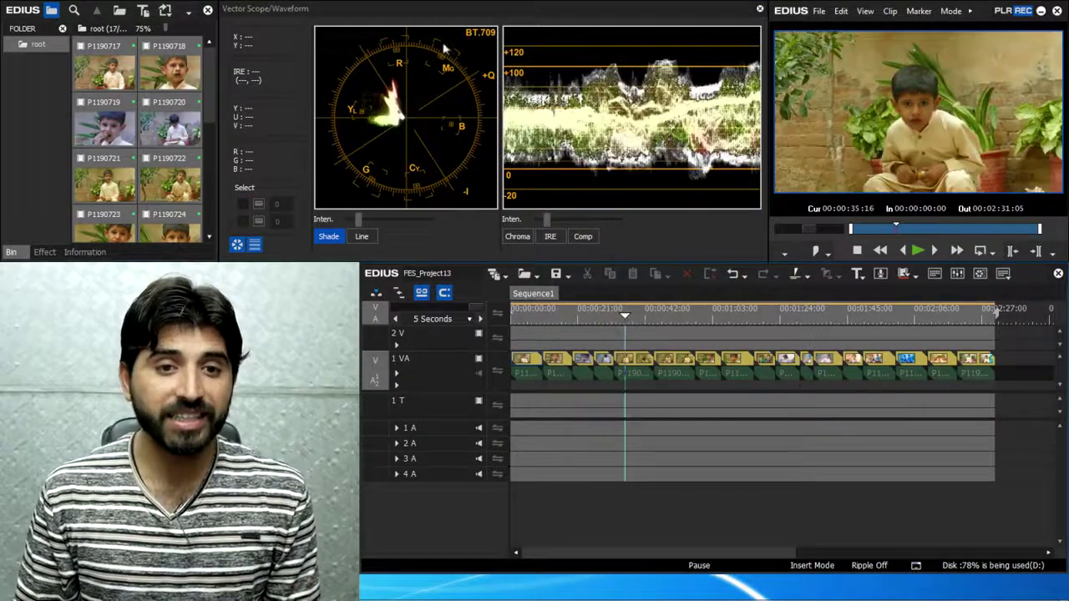
pyautogui.click(416, 140)
pyautogui.click(405, 121)
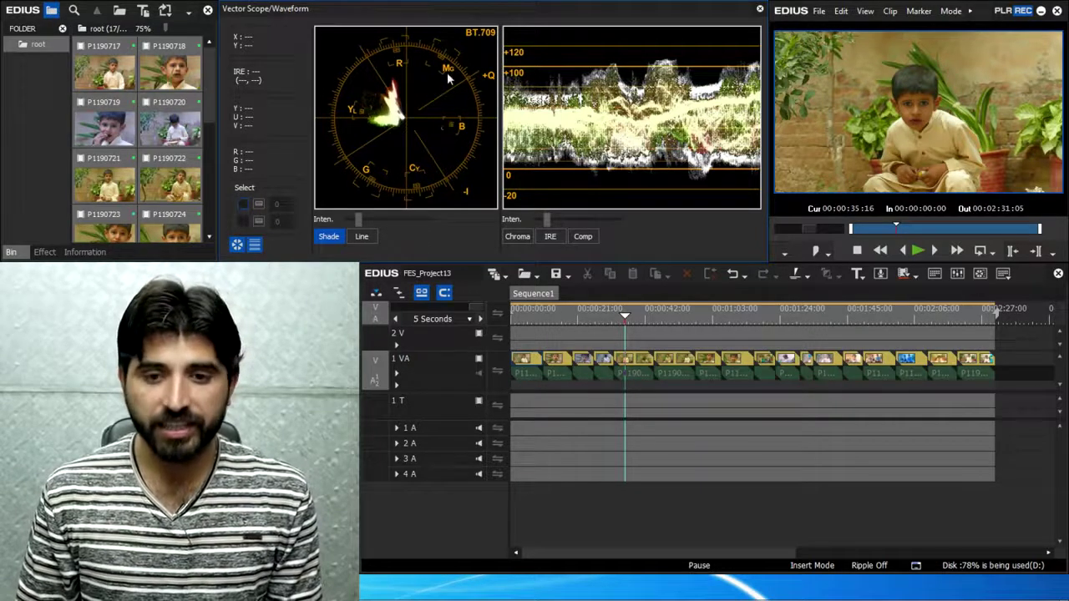
pyautogui.click(676, 314)
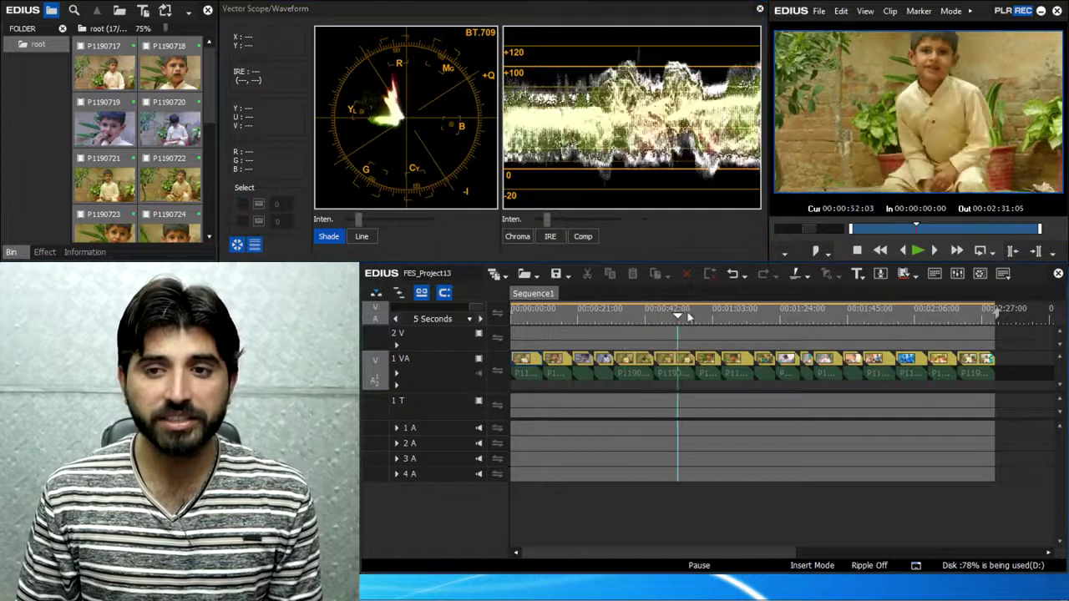
pyautogui.click(704, 316)
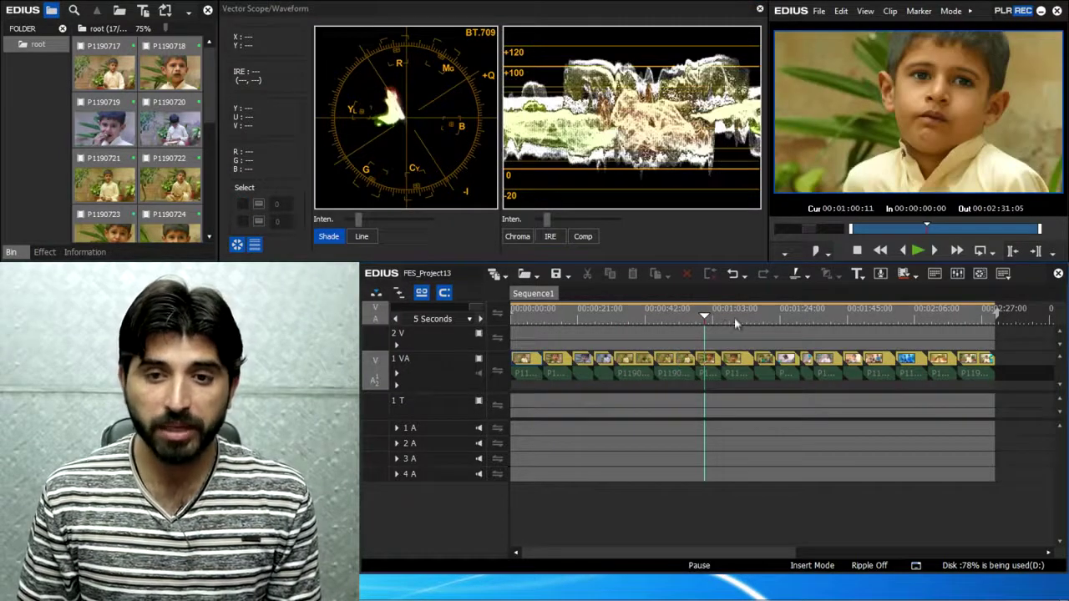
pyautogui.click(734, 318)
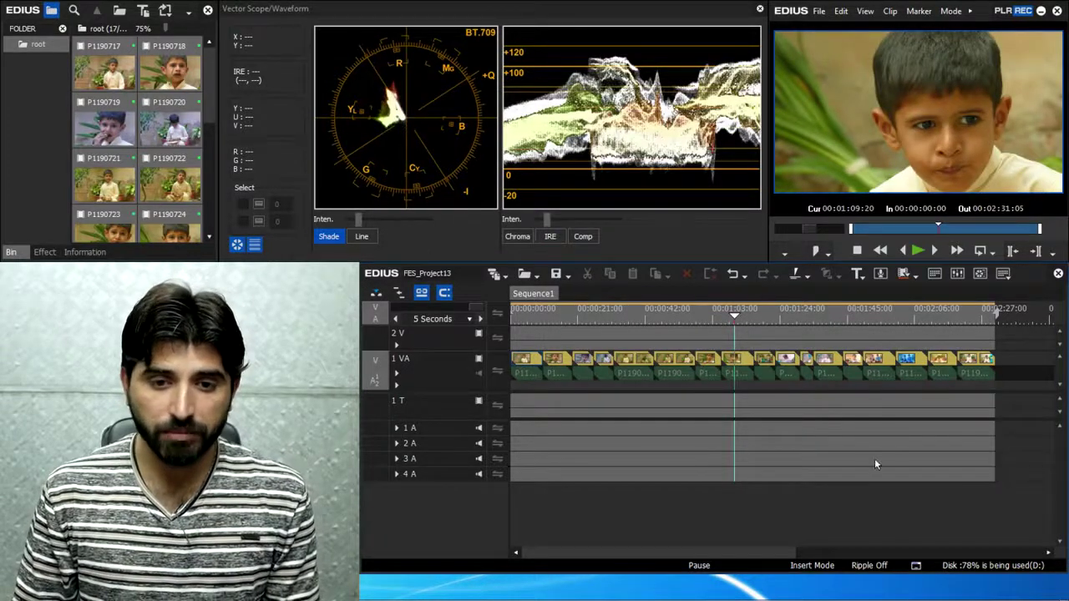
pyautogui.click(583, 315)
pyautogui.hotkey('ctrl', '0')
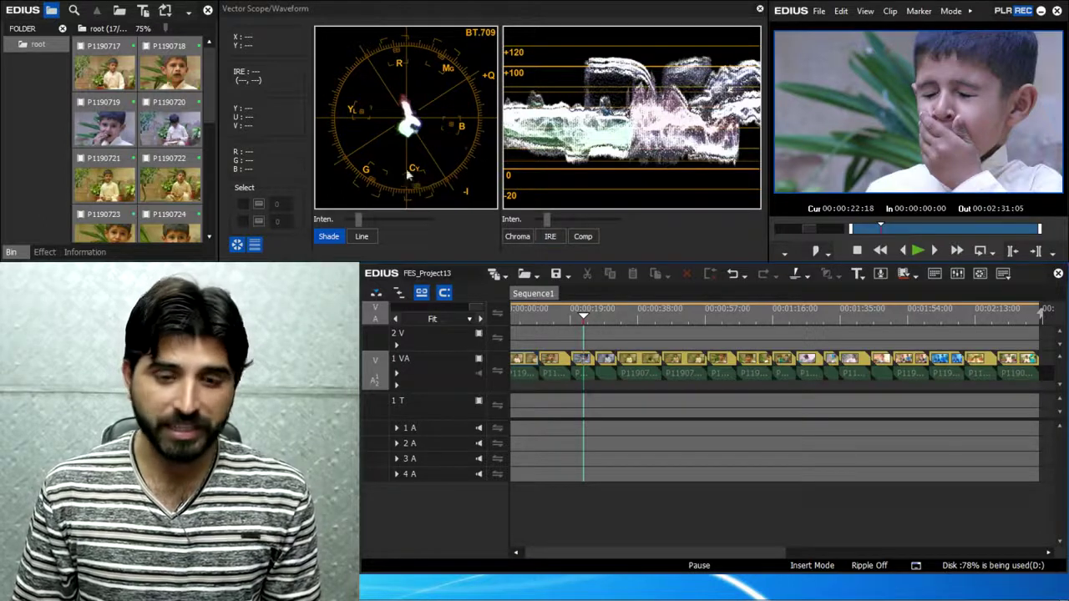
pyautogui.moveTo(596, 315); pyautogui.dragTo(637, 314)
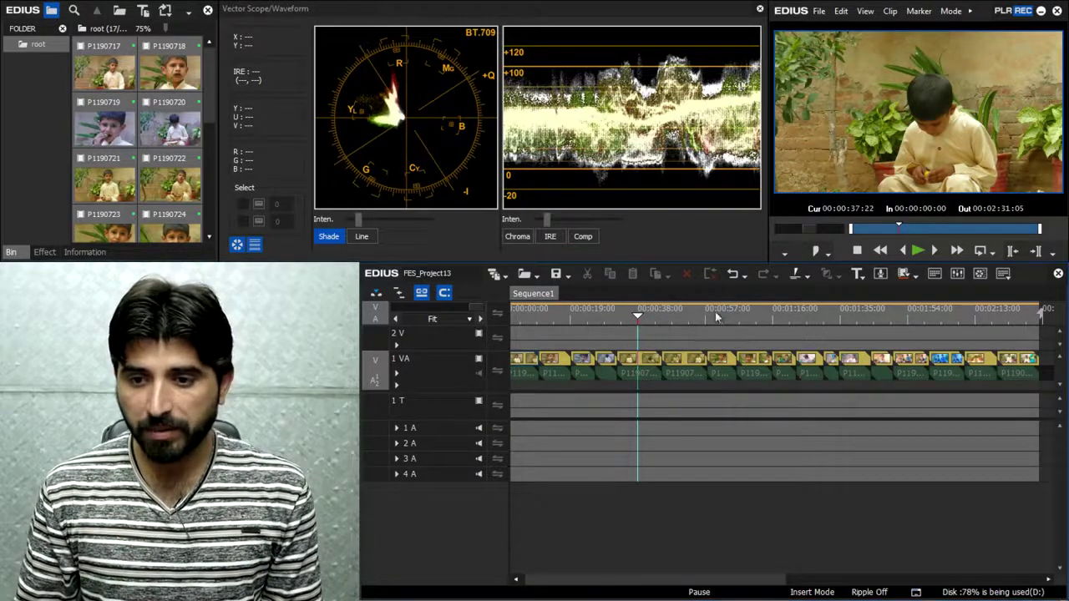
# Step: Move to the blue-tinted clip of the two seated boys and apply the Color Balance video filter to it
pyautogui.click(949, 324)
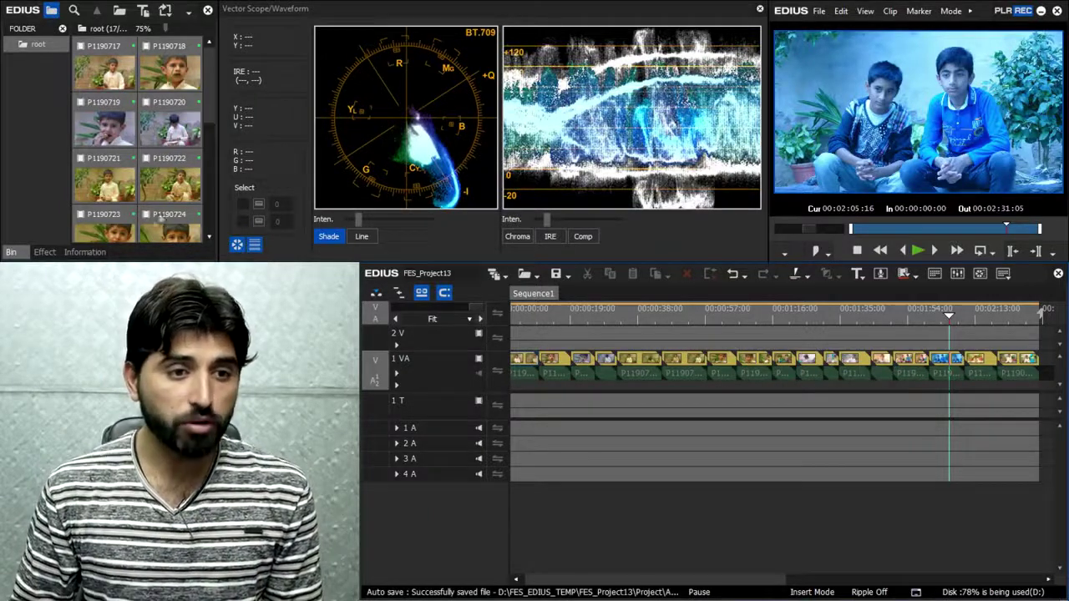
pyautogui.click(57, 253)
pyautogui.click(74, 76)
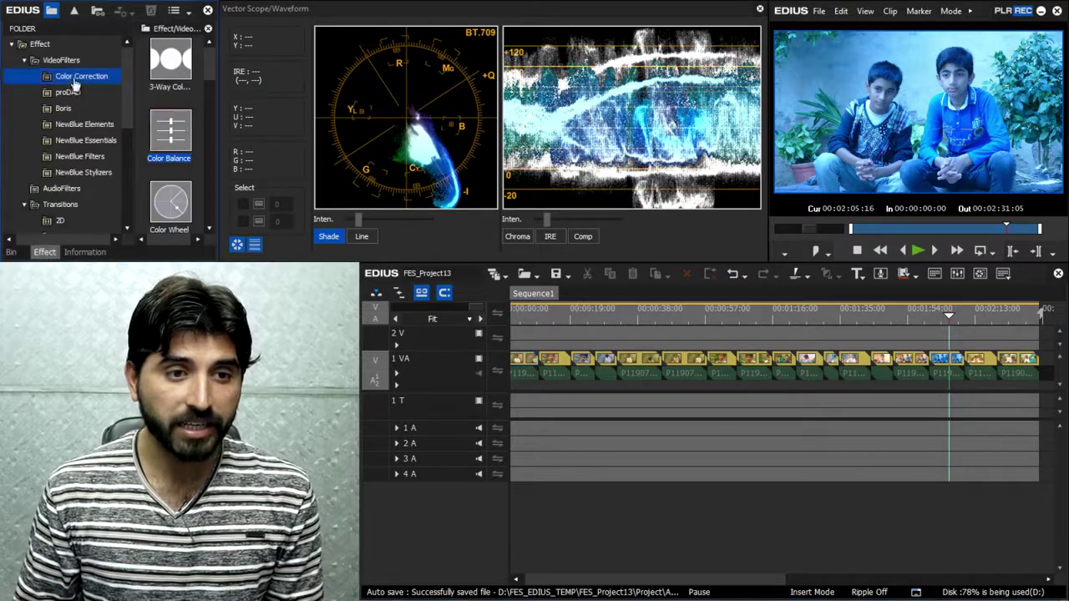
pyautogui.press('Escape')
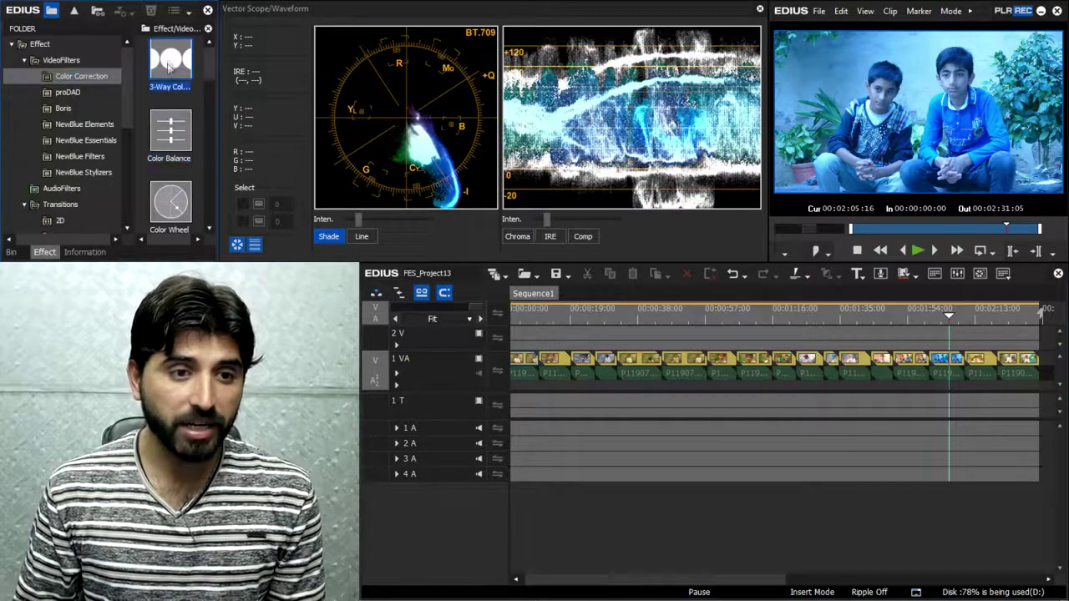
pyautogui.moveTo(170, 136); pyautogui.dragTo(942, 364)
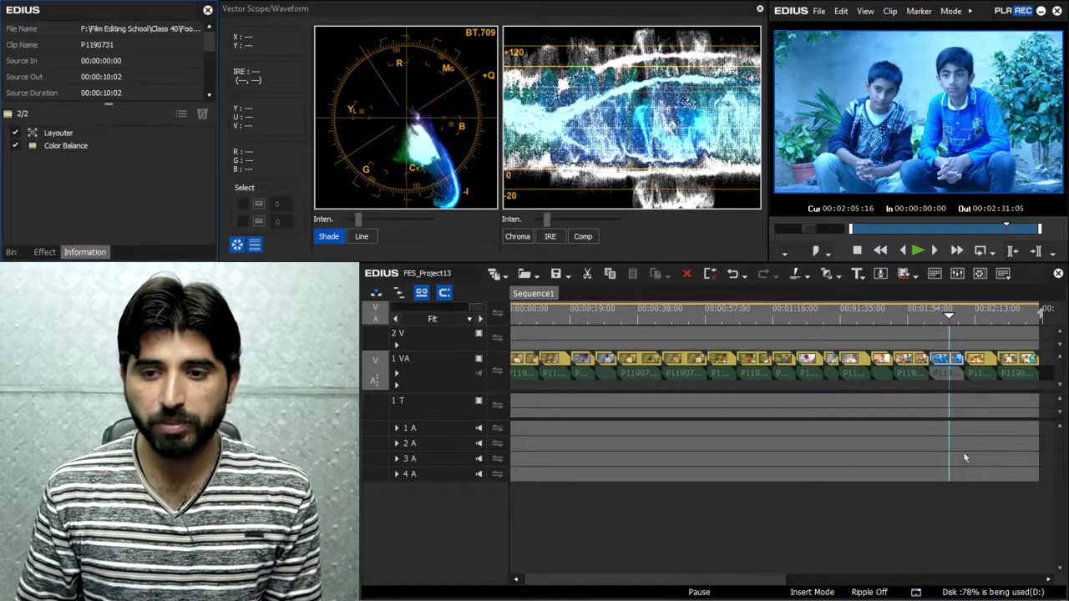
# Step: Delete every clip before and after the blue-tinted clip P1190731 so that only it remains in the sequence
pyautogui.scroll(5, 964, 453)
pyautogui.scroll(-5, 748, 412)
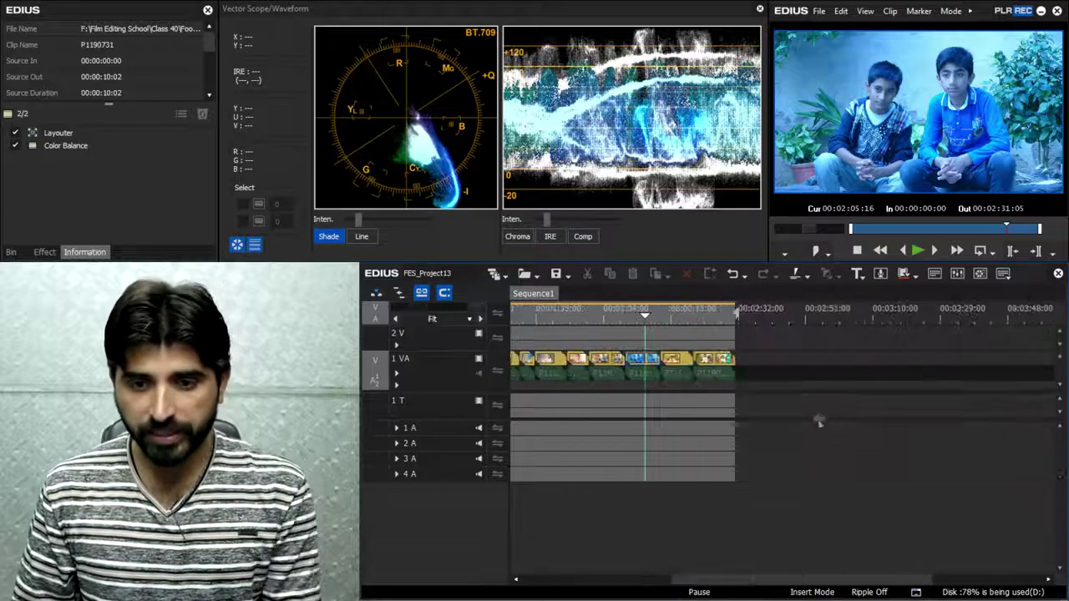
pyautogui.press('Home')
pyautogui.moveTo(918, 384); pyautogui.dragTo(511, 505)
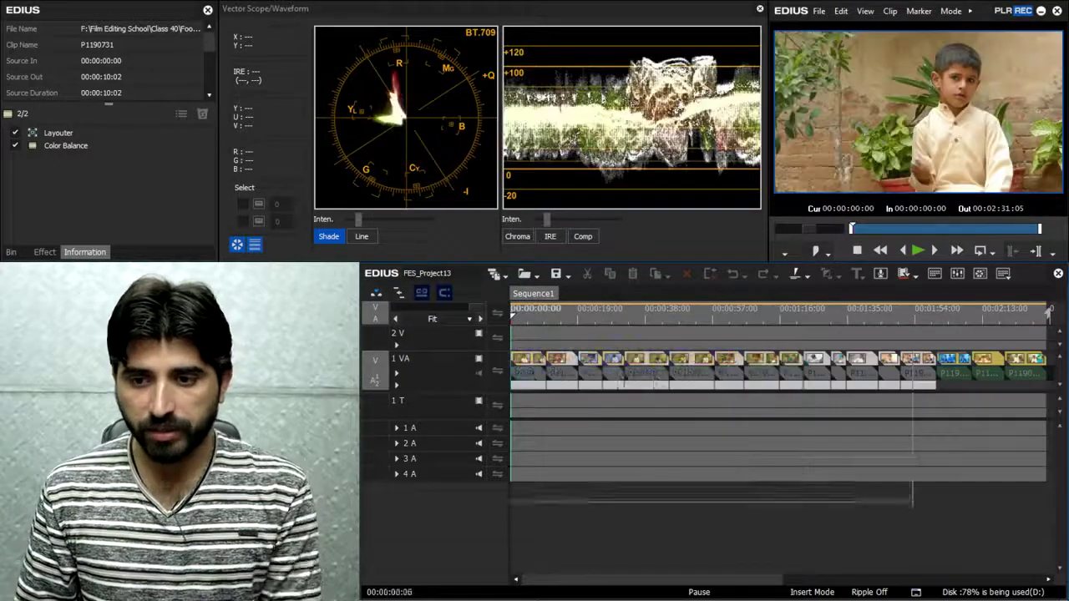
pyautogui.press('Delete')
pyautogui.click(930, 372)
pyautogui.press('Delete')
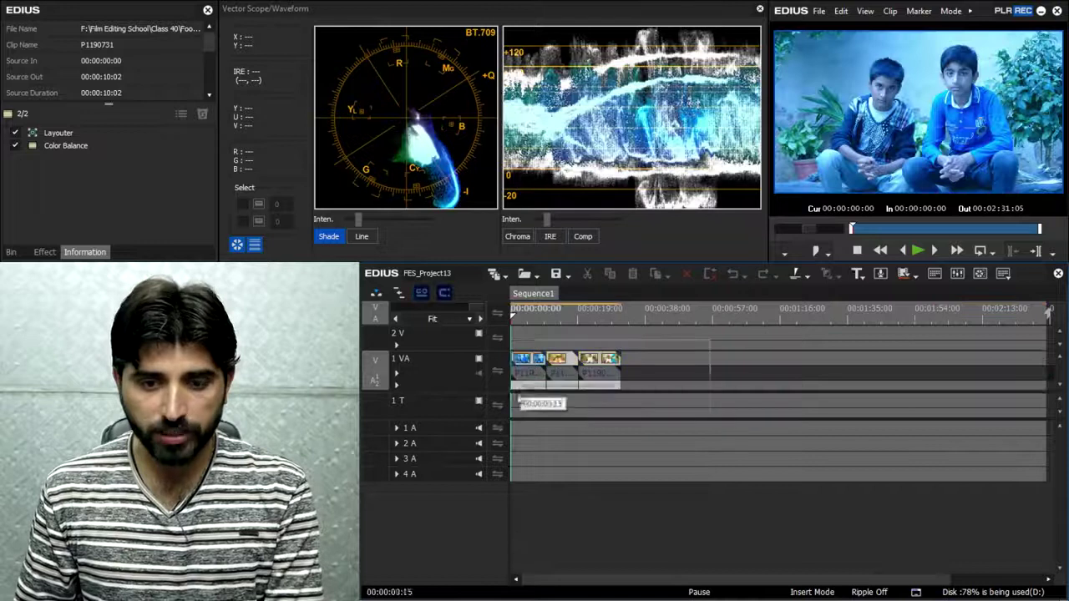
pyautogui.press('Delete')
pyautogui.scroll(2, 673, 392)
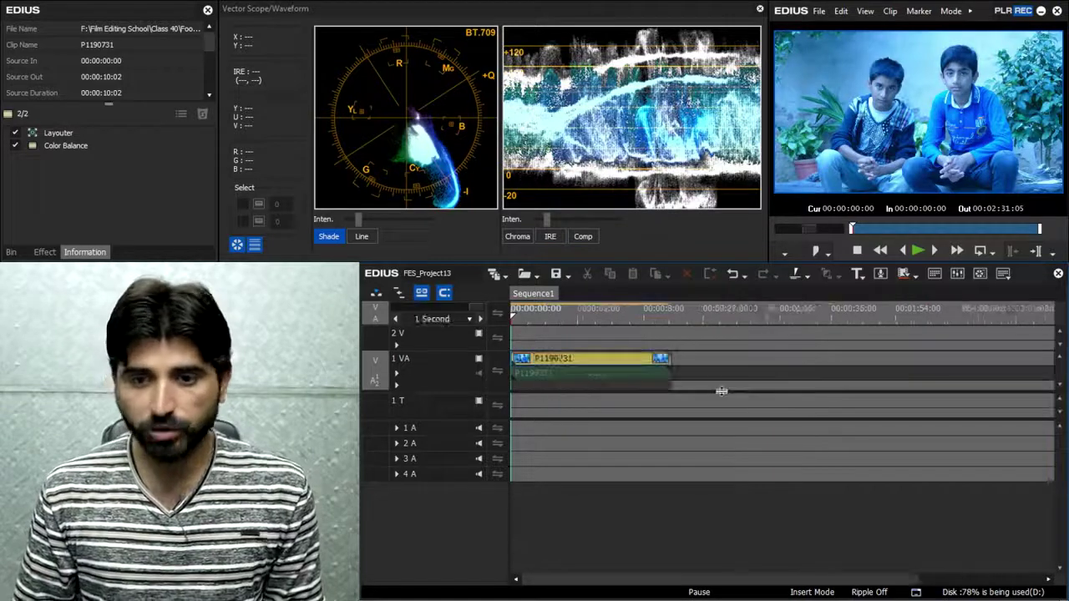
# Step: Trim clip P1190731 by cutting off its first three seconds and removing its tail after 00:00:06:22
pyautogui.click(728, 319)
pyautogui.moveTo(728, 319); pyautogui.dragTo(611, 318)
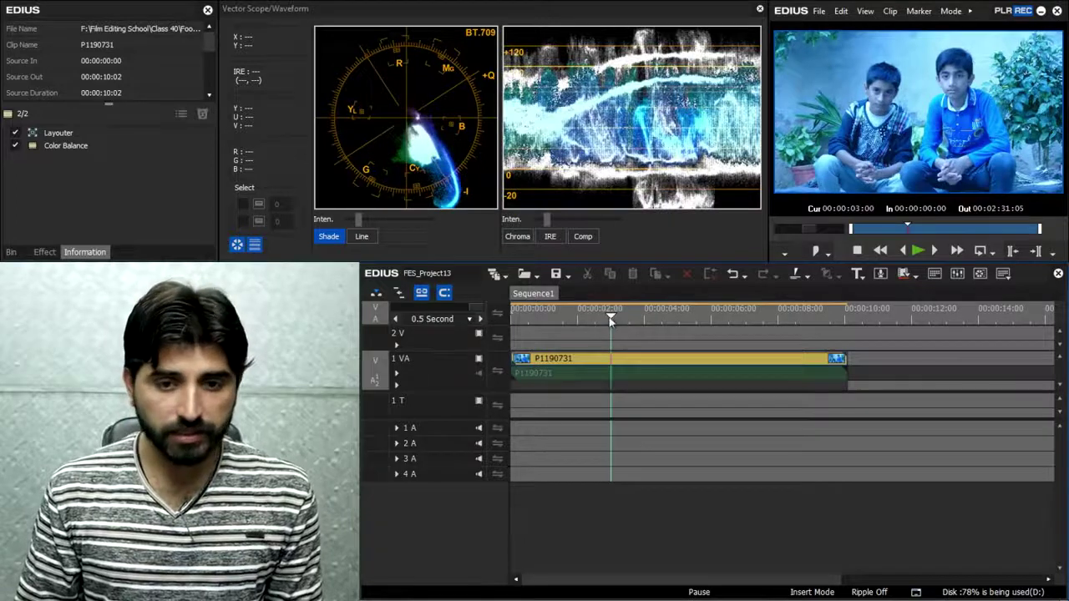
pyautogui.click(574, 369)
pyautogui.press('c')
pyautogui.hotkey('alt', 'Delete')
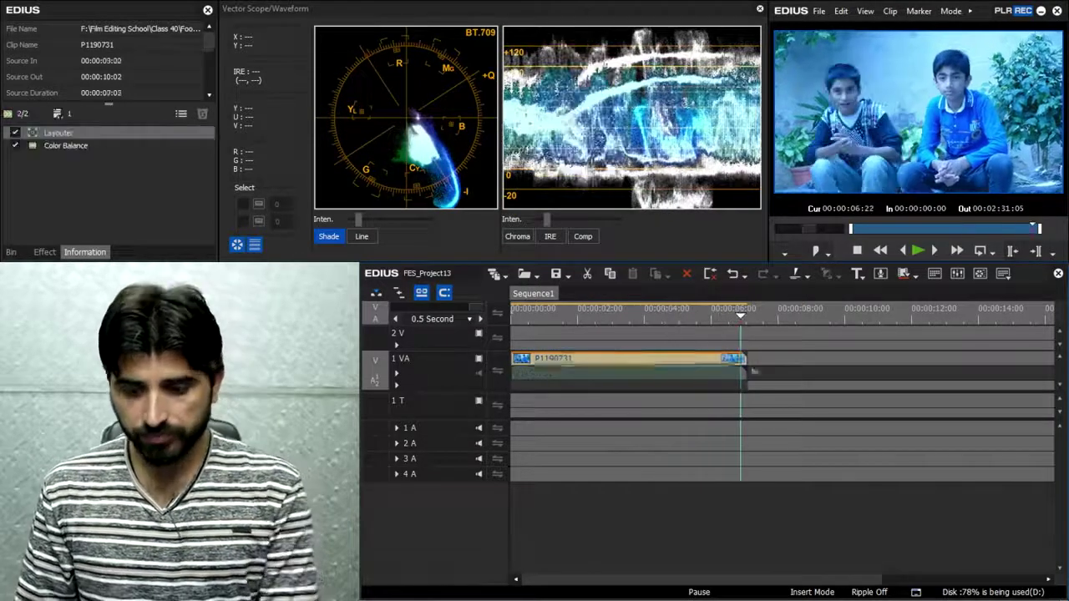
pyautogui.press('Home')
pyautogui.scroll(1, 626, 334)
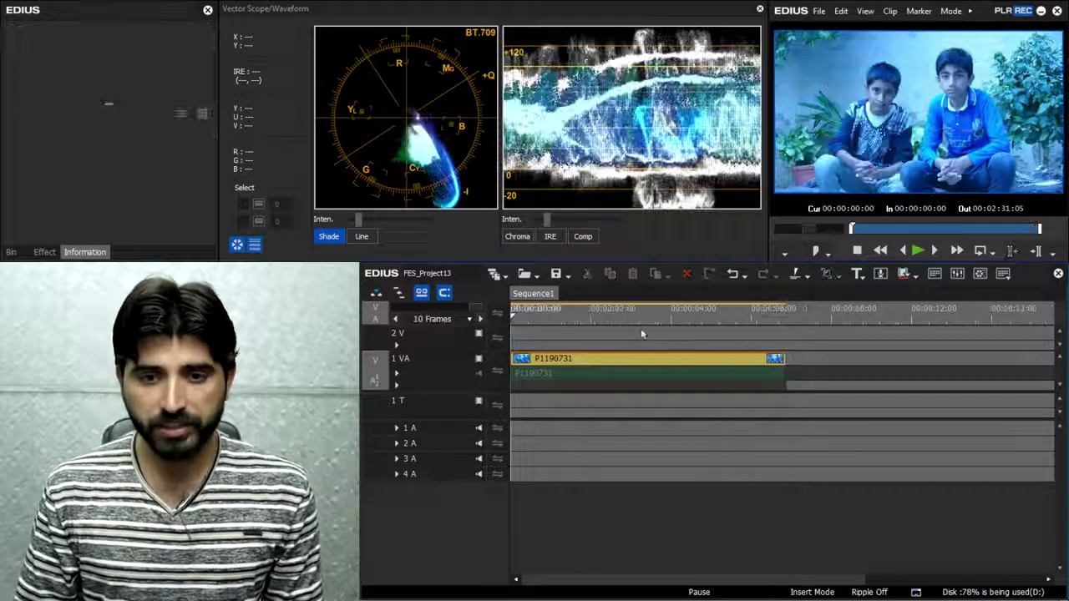
# Step: Open the Color Balance settings of clip P1190731 with the playhead at 00:00:02:20, then enlarge and reposition the dialog
pyautogui.moveTo(641, 334)
pyautogui.mouseDown()
pyautogui.moveTo(741, 334)
pyautogui.moveTo(623, 336)
pyautogui.mouseUp()
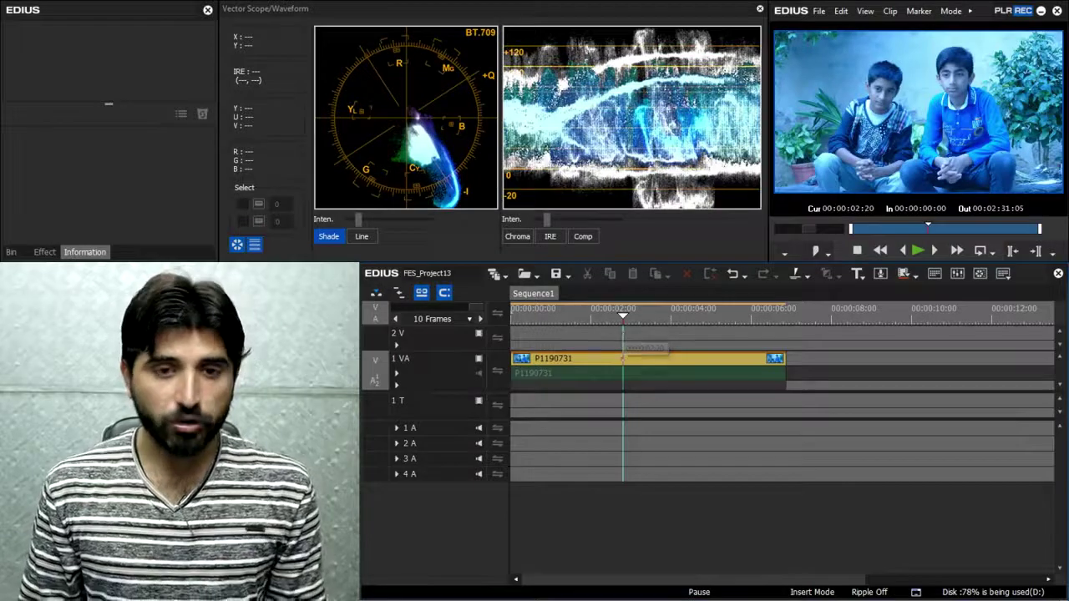
pyautogui.click(625, 360)
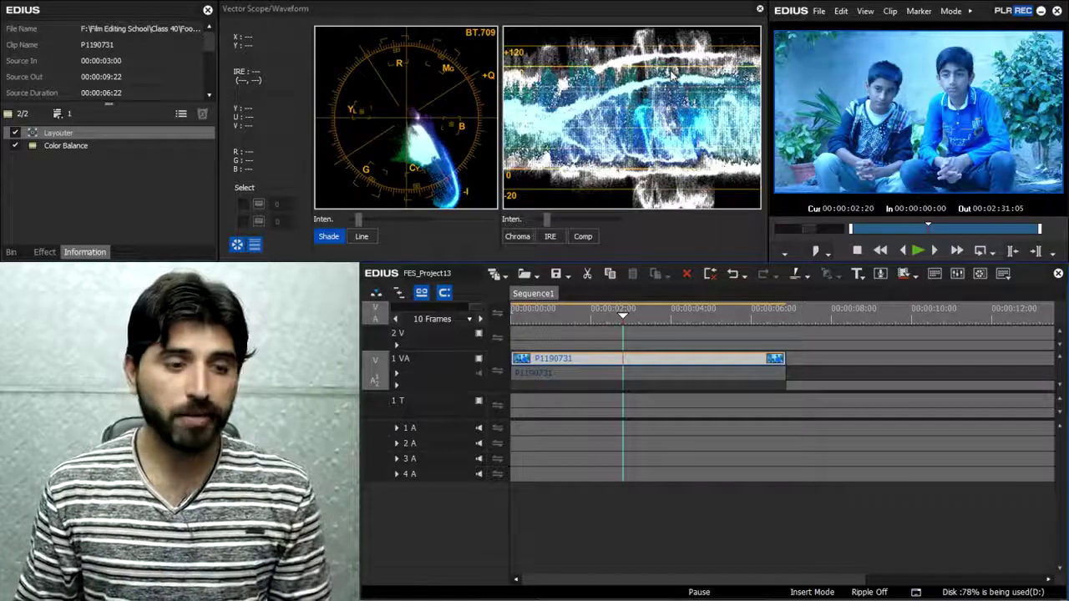
pyautogui.click(66, 148)
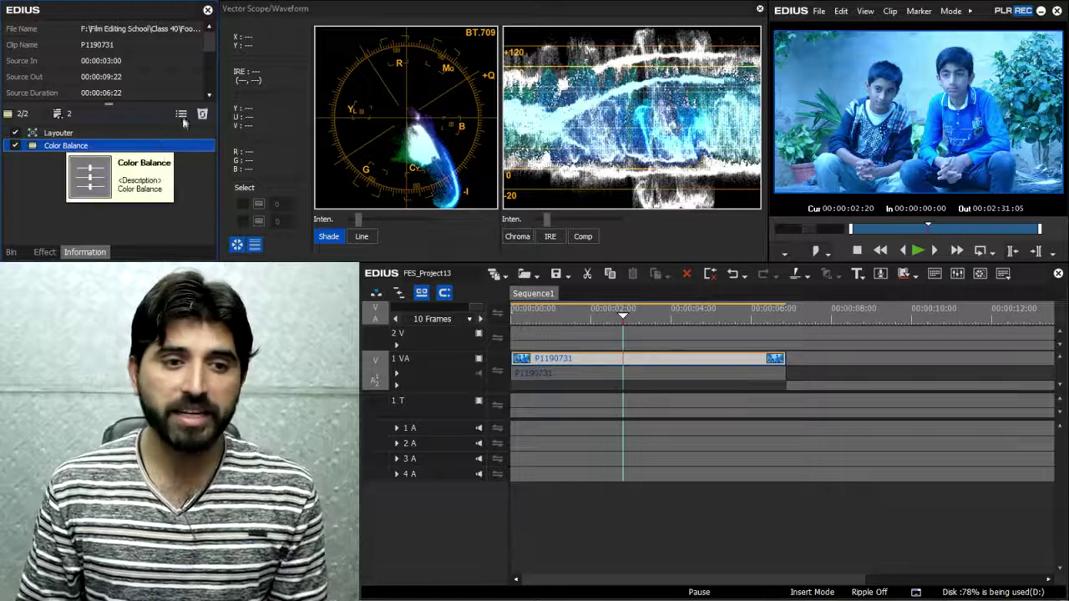
pyautogui.doubleClick(143, 148)
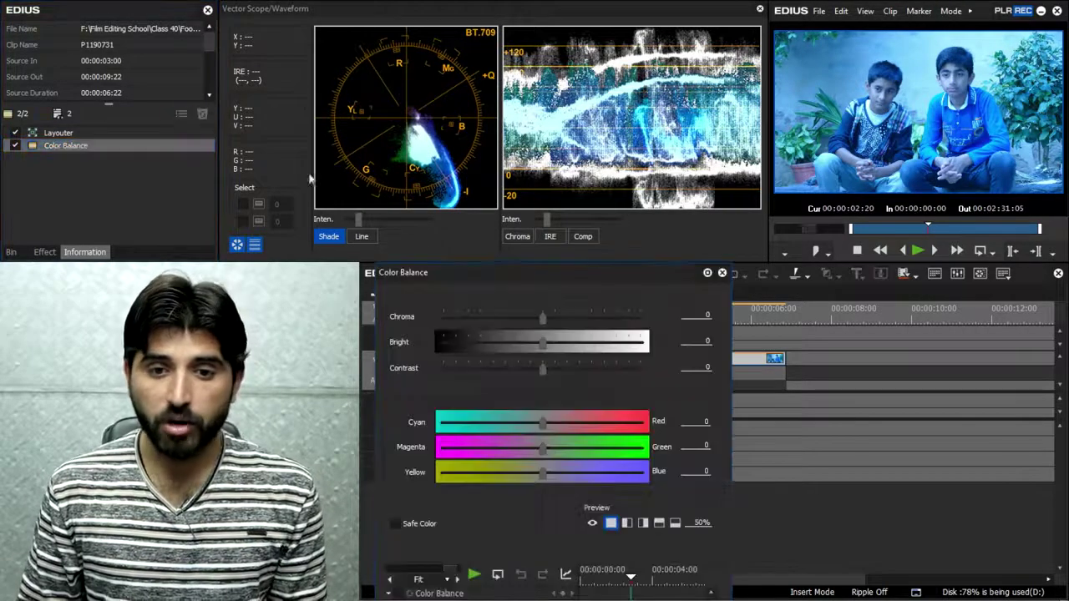
pyautogui.moveTo(609, 270); pyautogui.dragTo(725, 29)
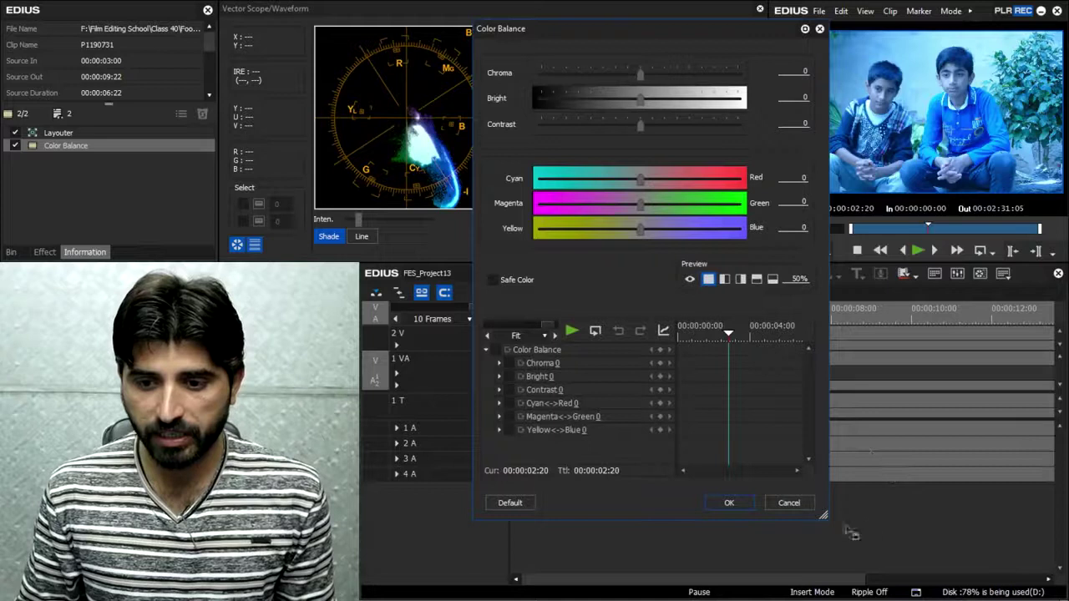
pyautogui.moveTo(826, 520); pyautogui.dragTo(1040, 565)
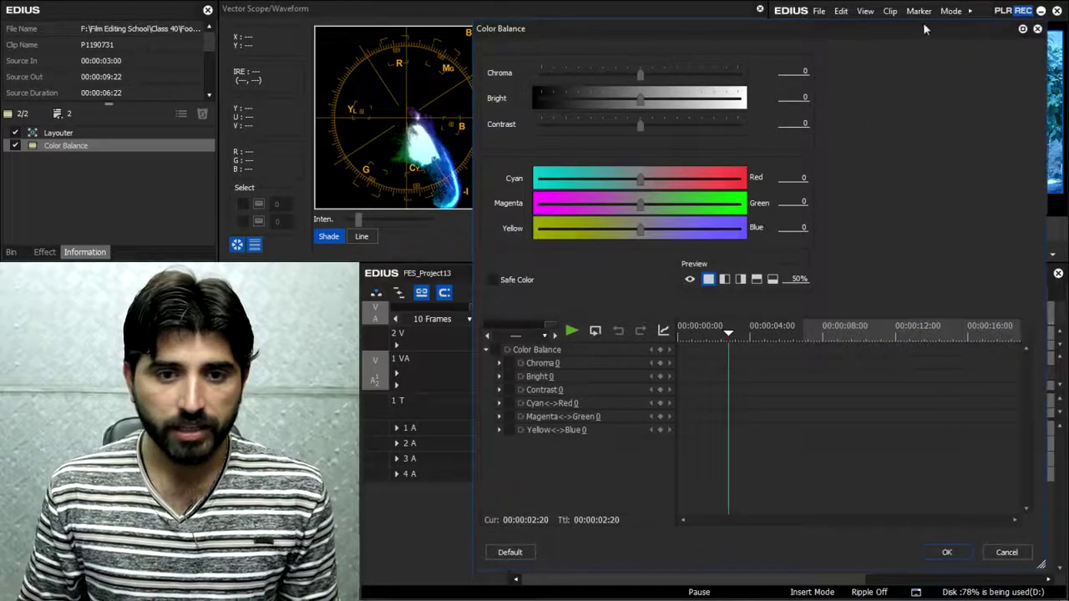
pyautogui.moveTo(924, 30); pyautogui.dragTo(849, 28)
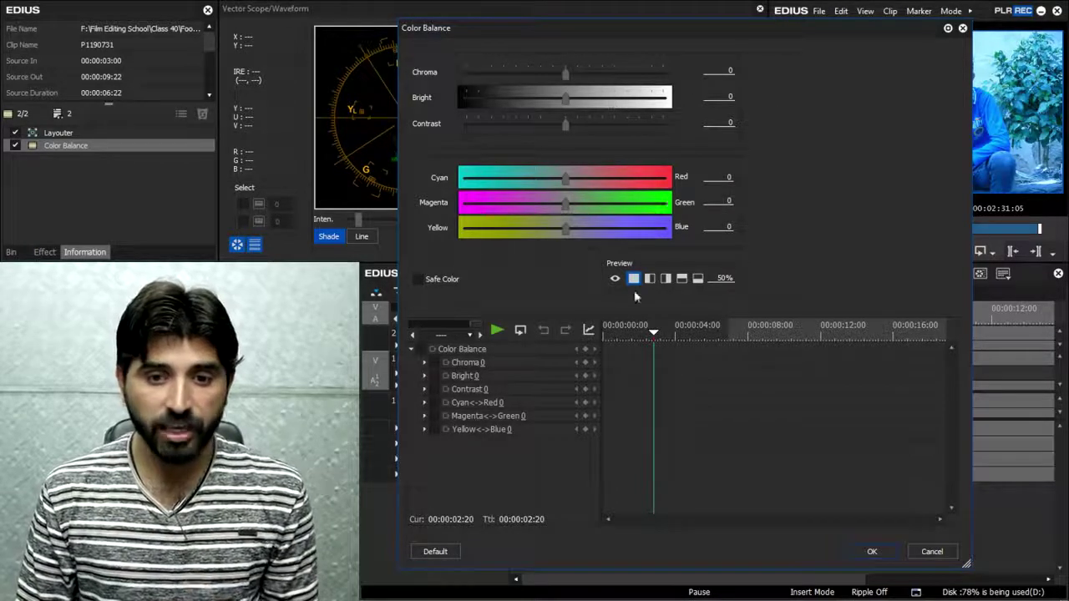
# Step: Enable keyframing for all Color Balance parameters at 00:00:00:00
pyautogui.moveTo(649, 336); pyautogui.dragTo(603, 335)
pyautogui.click(419, 349)
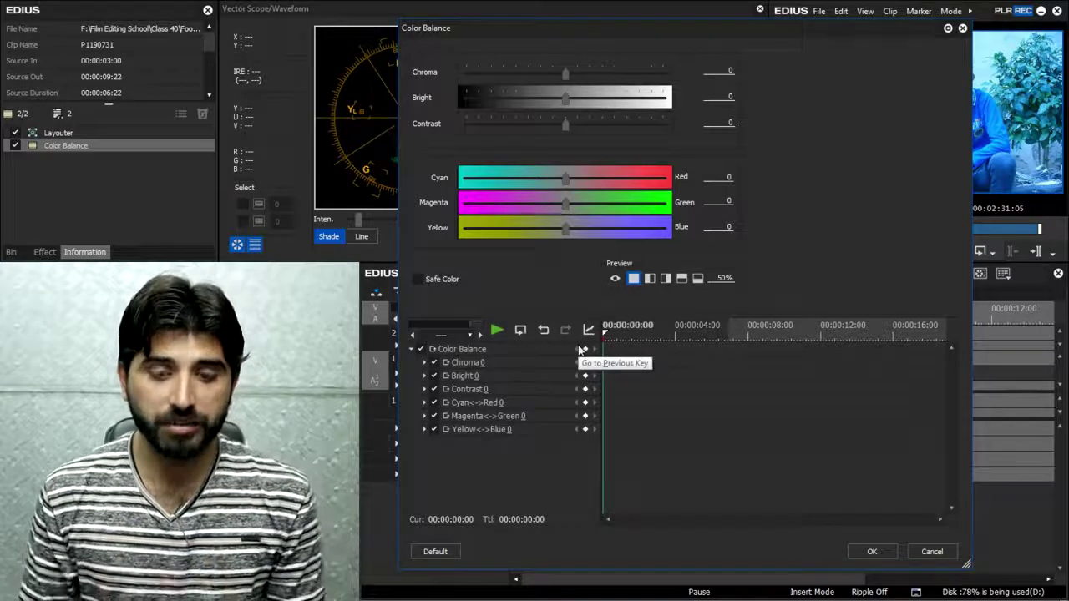
# Step: Keyframe the Color Balance Chroma from -128 at the clip's start to 0 at its end
pyautogui.click(410, 349)
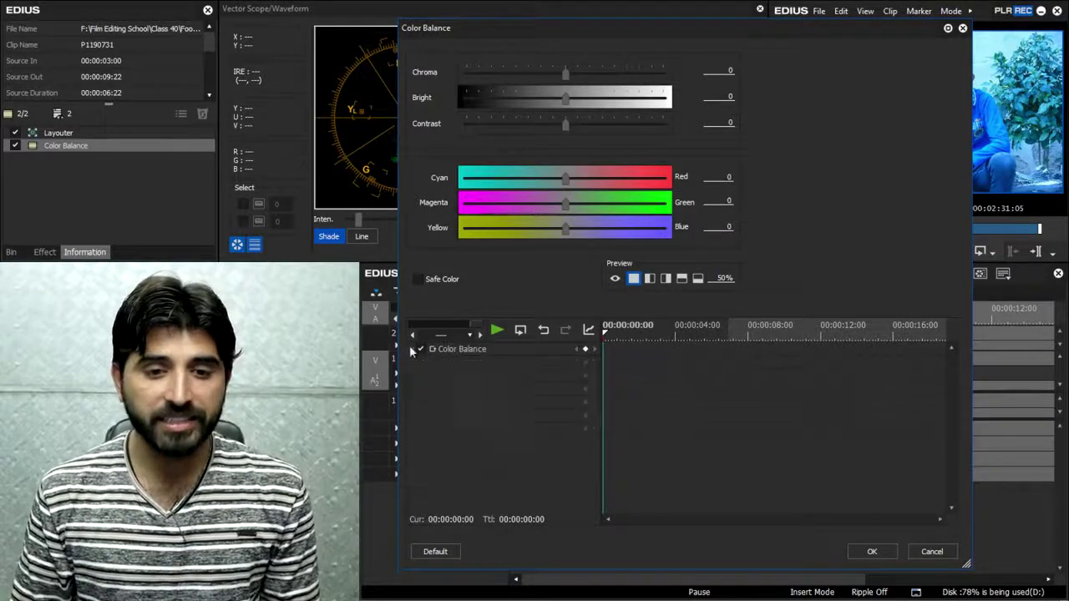
pyautogui.click(584, 349)
pyautogui.moveTo(560, 71); pyautogui.dragTo(440, 77)
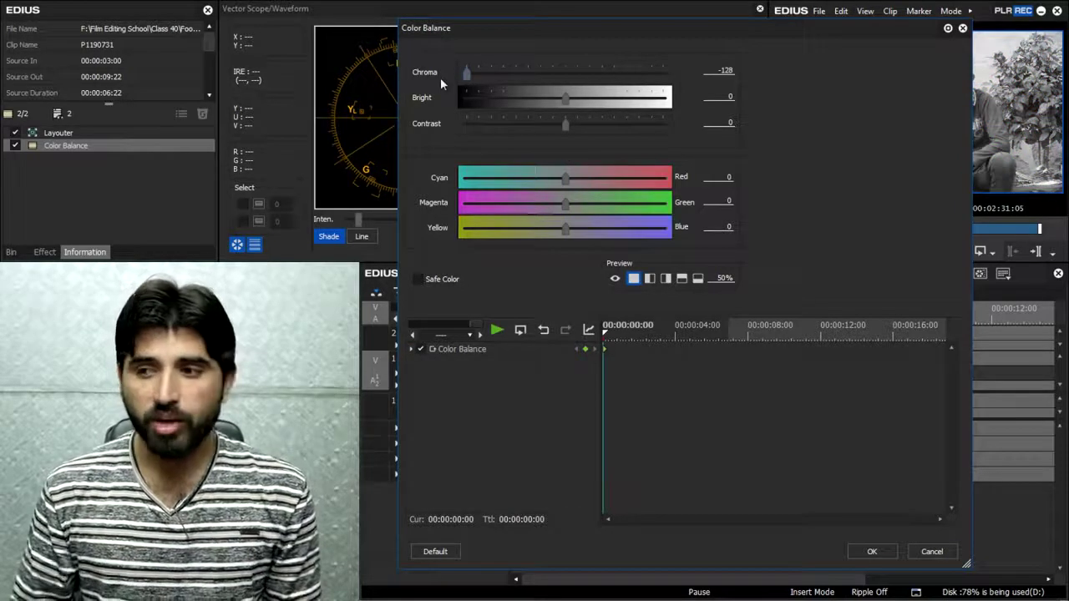
pyautogui.click(833, 355)
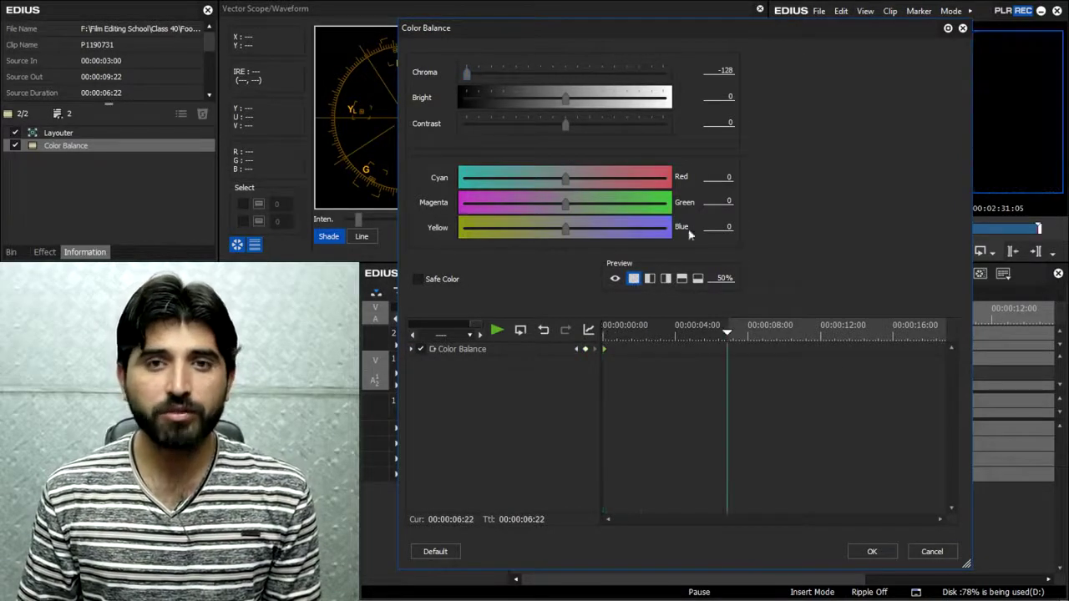
pyautogui.click(726, 70)
pyautogui.write('0')
# Step: Play back the keyframed Color Balance animation from the start of the clip
pyautogui.click(697, 334)
pyautogui.press('Home')
pyautogui.press('space')
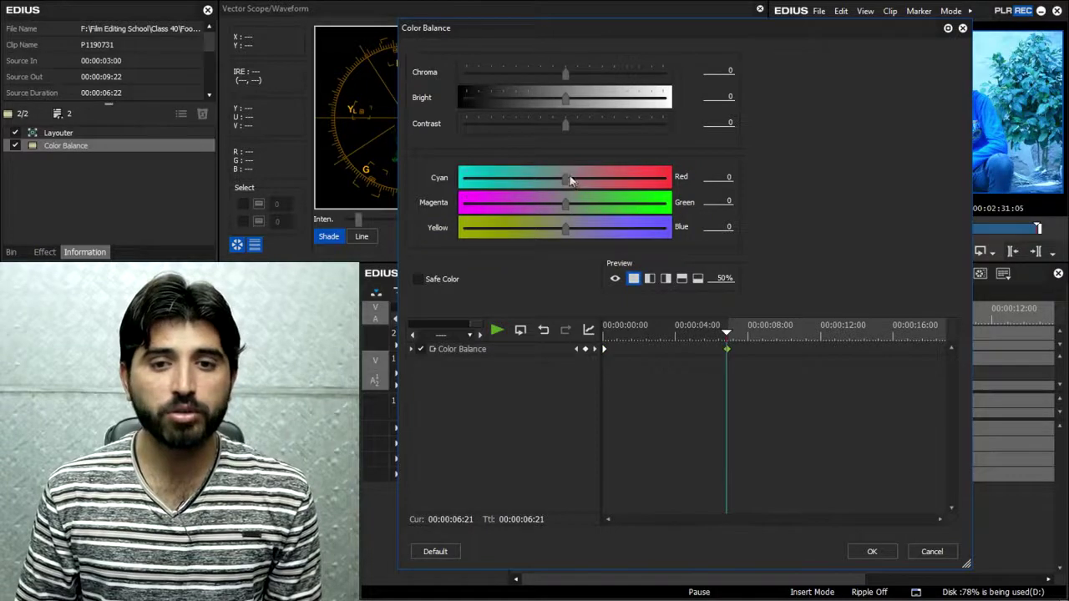
pyautogui.moveTo(725, 332); pyautogui.dragTo(603, 332)
pyautogui.press('space')
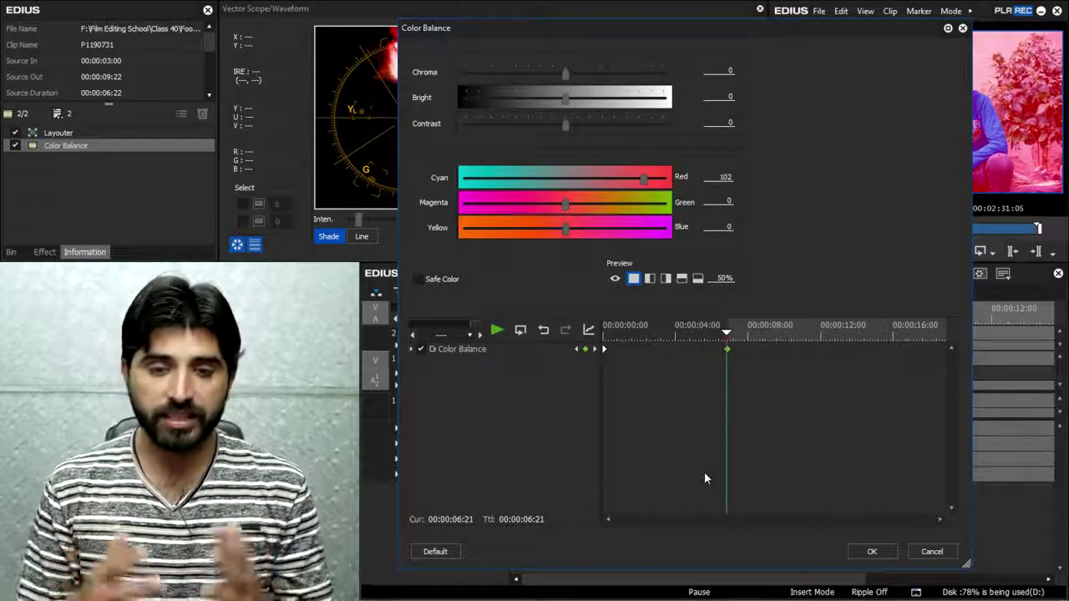
# Step: Disable Color Balance keyframing, return to 00:00:00:00 and set the Cyan–Red value to 0
pyautogui.click(420, 349)
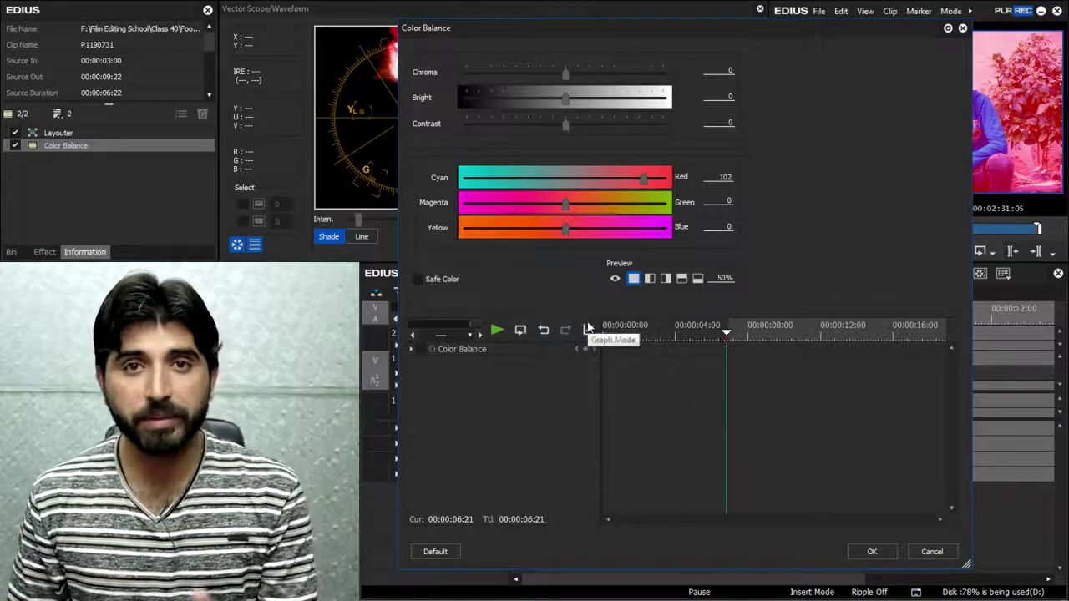
pyautogui.click(588, 328)
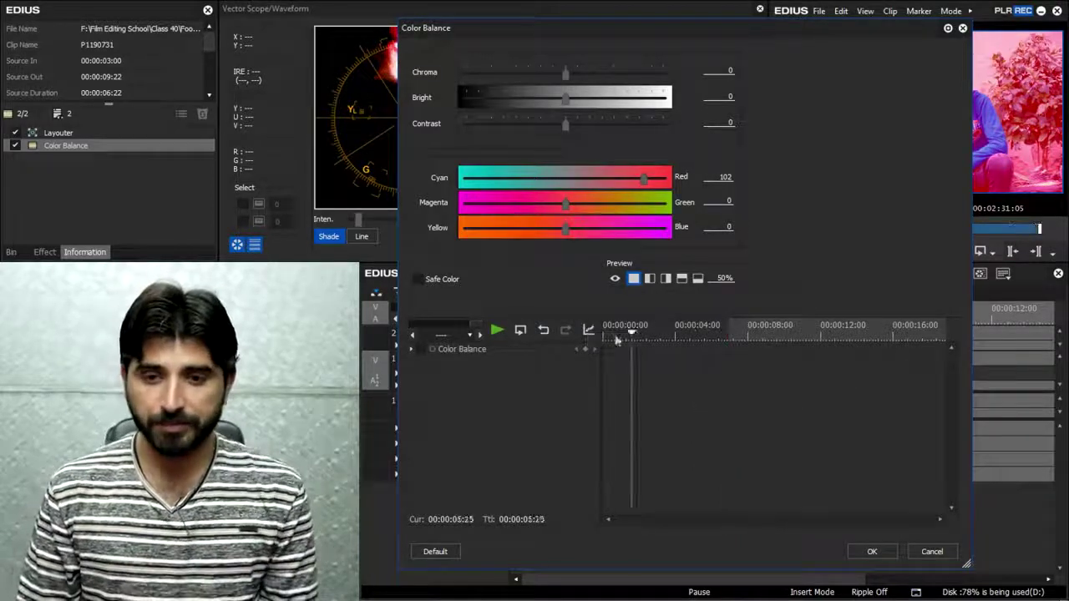
pyautogui.click(713, 181)
pyautogui.write('0')
# Step: Narrow the Color Balance dialog and move it clear of the scopes and the preview monitor
pyautogui.moveTo(768, 24); pyautogui.dragTo(803, 260)
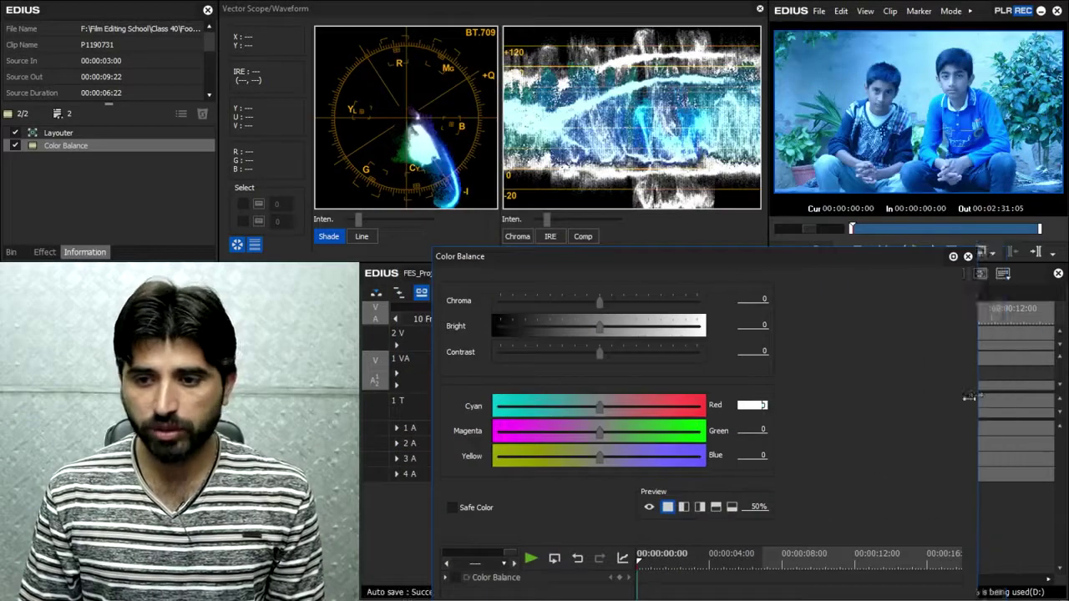
pyautogui.moveTo(969, 397); pyautogui.dragTo(784, 398)
pyautogui.moveTo(664, 258); pyautogui.dragTo(929, 276)
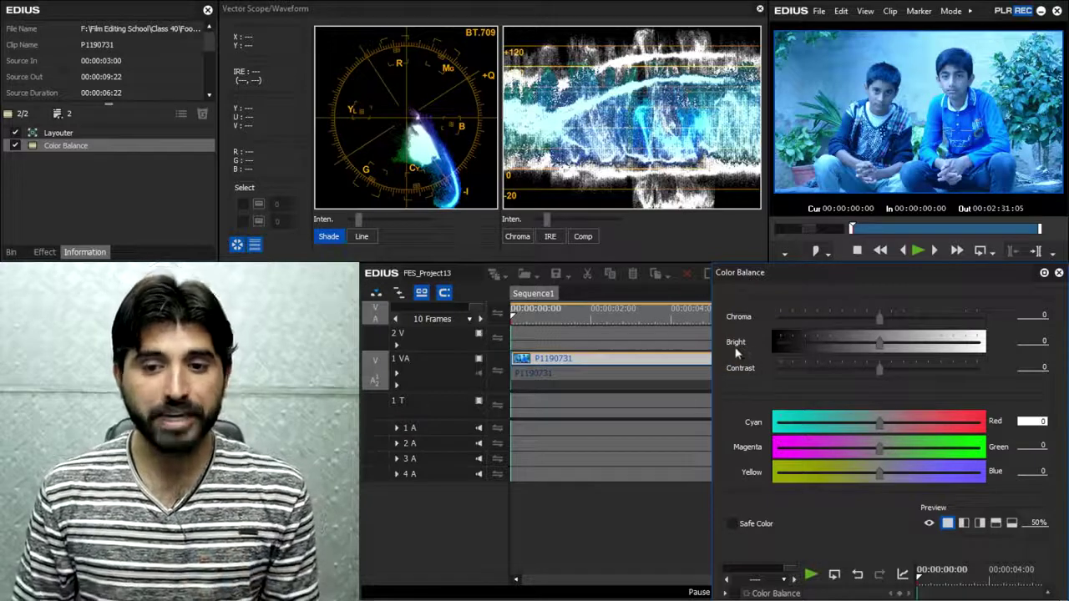
# Step: Try Bright at -57 and Contrast at -26 and -48, resetting each to 0
pyautogui.moveTo(880, 342); pyautogui.dragTo(836, 348)
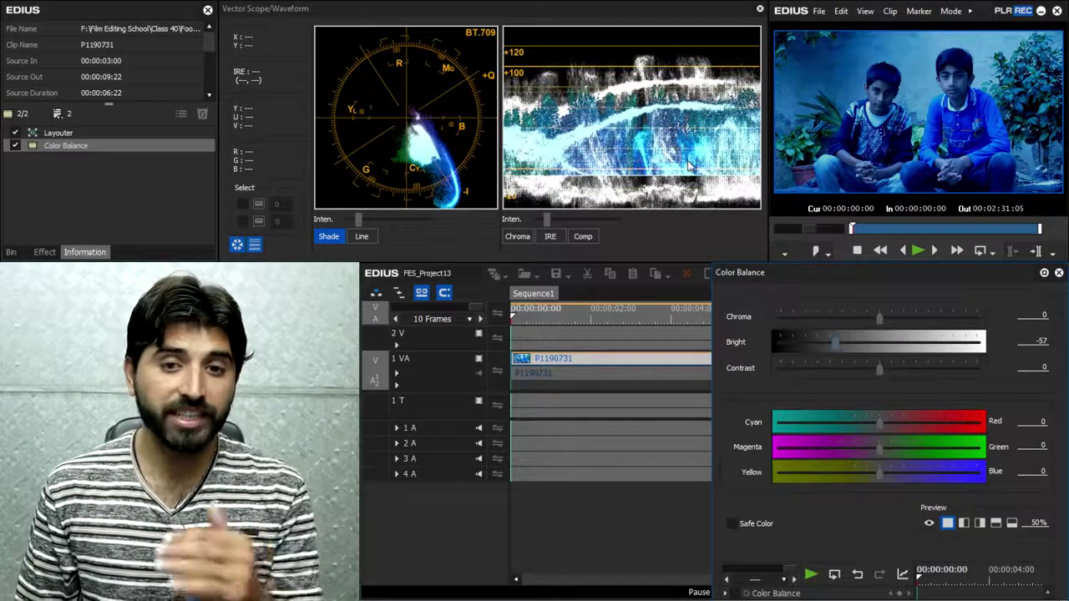
pyautogui.moveTo(871, 347); pyautogui.dragTo(859, 369)
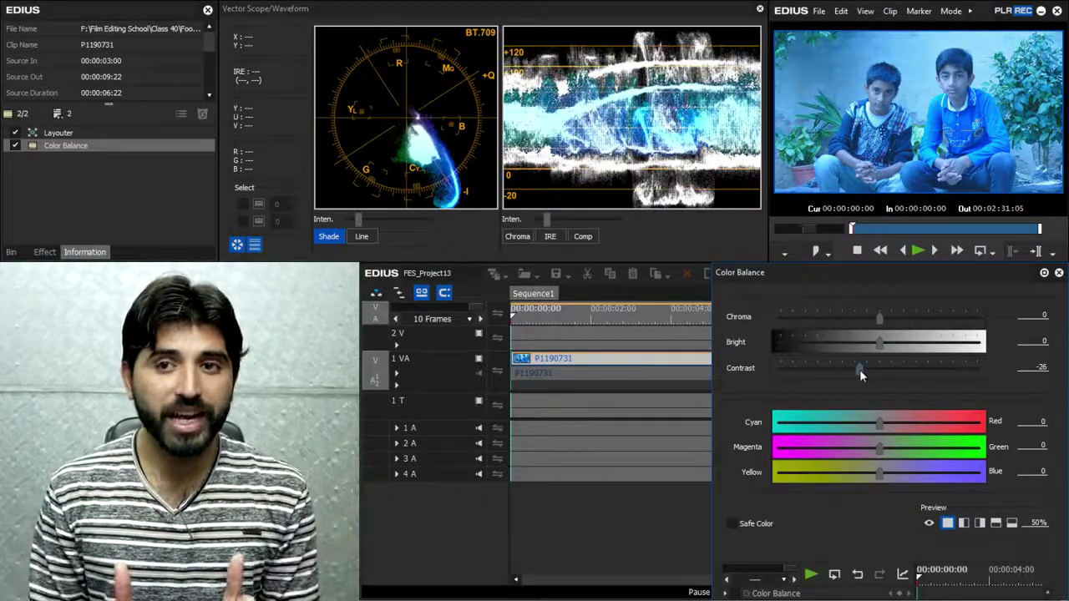
pyautogui.moveTo(858, 373); pyautogui.dragTo(839, 371)
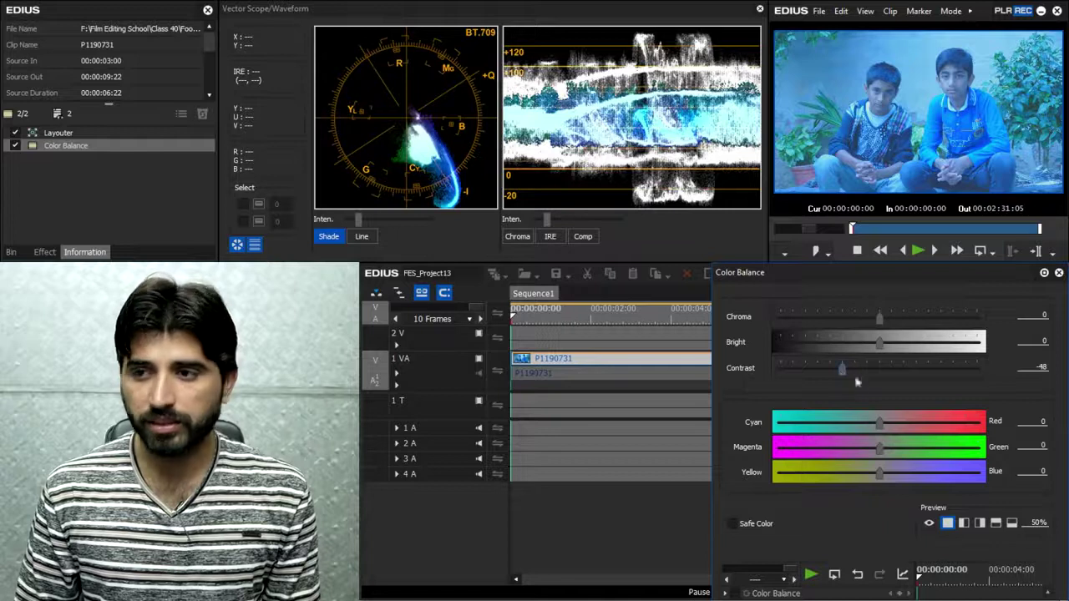
pyautogui.click(1036, 367)
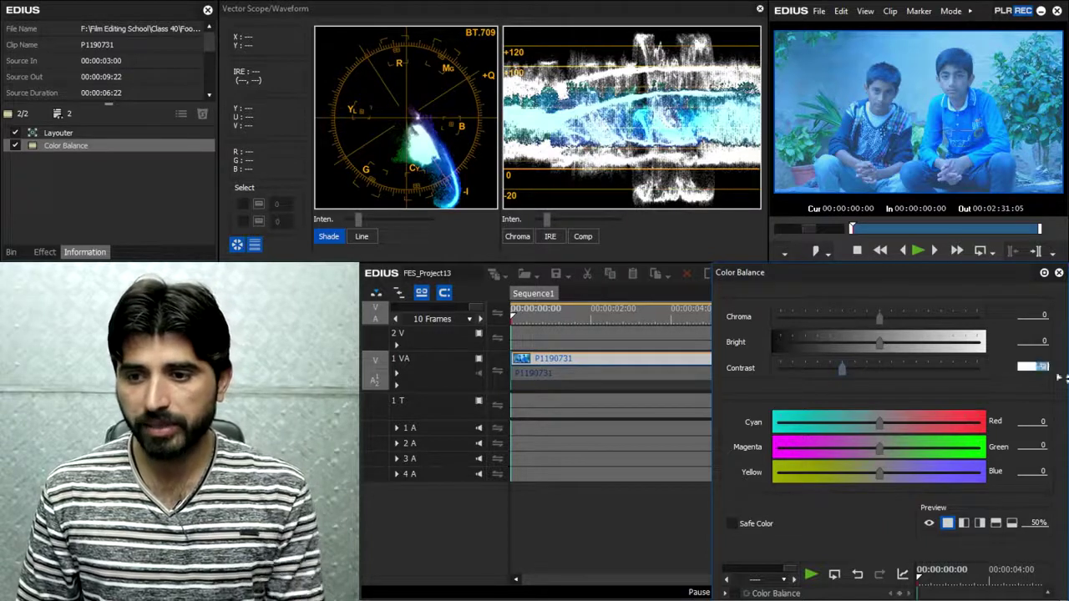
pyautogui.write('0')
pyautogui.press('Return')
# Step: Set the Yellow–Blue balance to -28, comparing it with 0 on the vectorscope and preview
pyautogui.moveTo(900, 292); pyautogui.dragTo(878, 282)
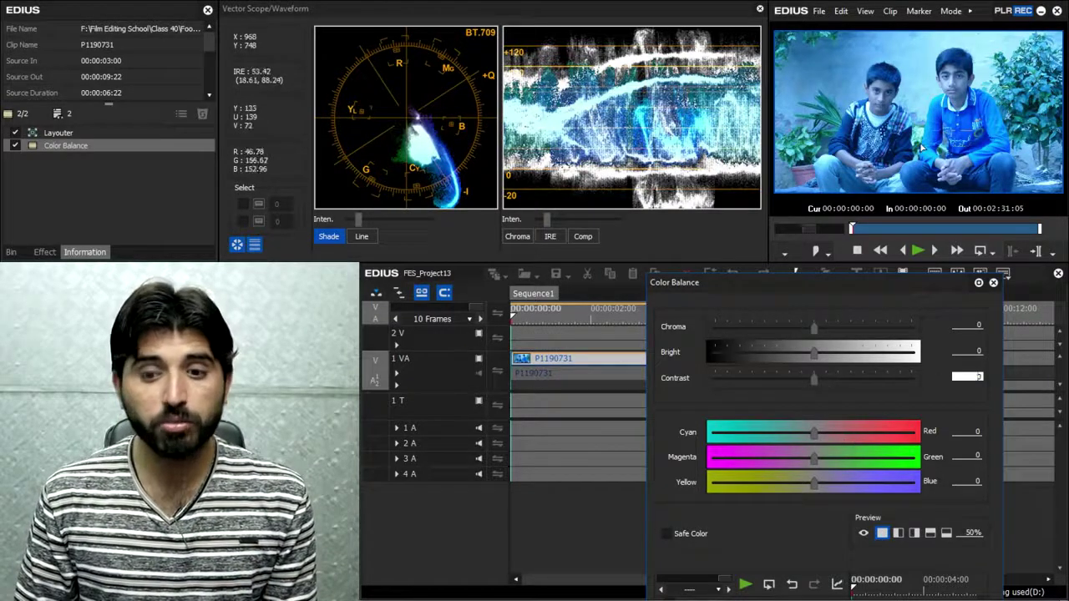
pyautogui.click(815, 486)
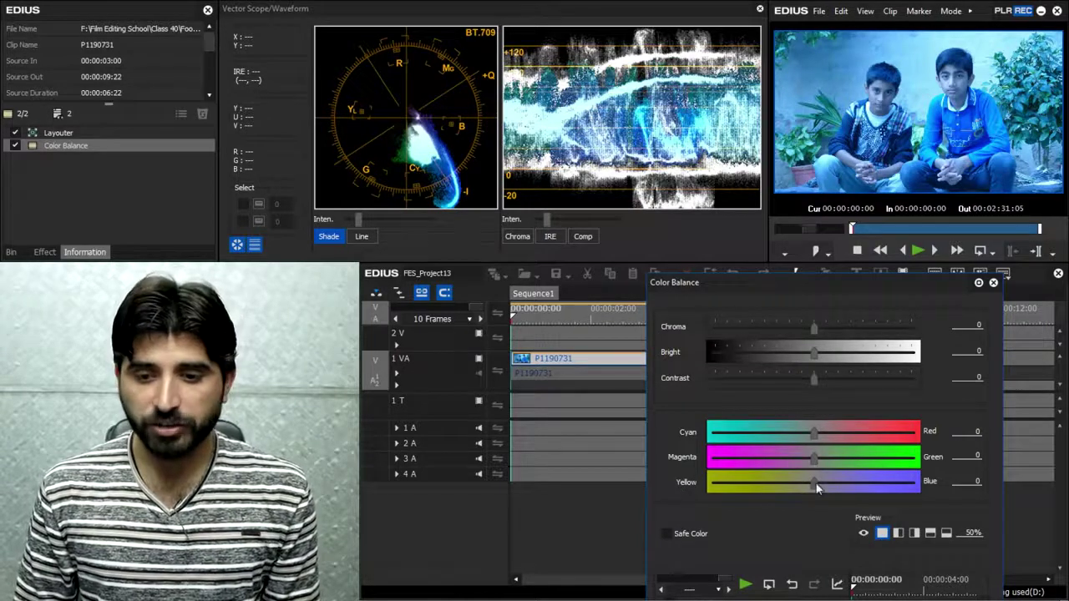
pyautogui.moveTo(806, 487)
pyautogui.mouseDown()
pyautogui.moveTo(782, 487)
pyautogui.moveTo(793, 488)
pyautogui.mouseUp()
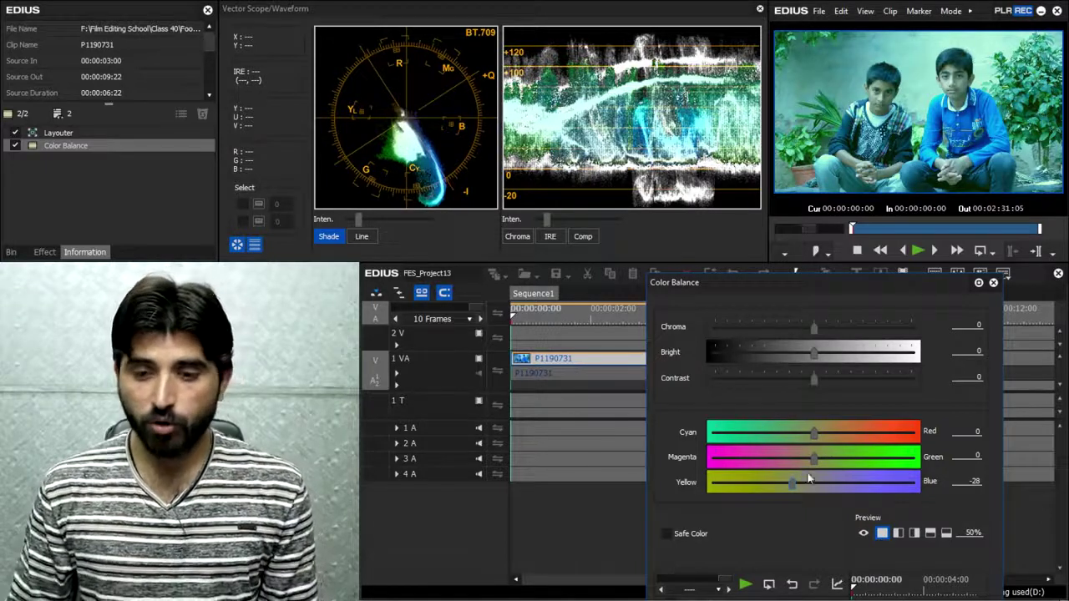
pyautogui.click(969, 481)
pyautogui.write('0')
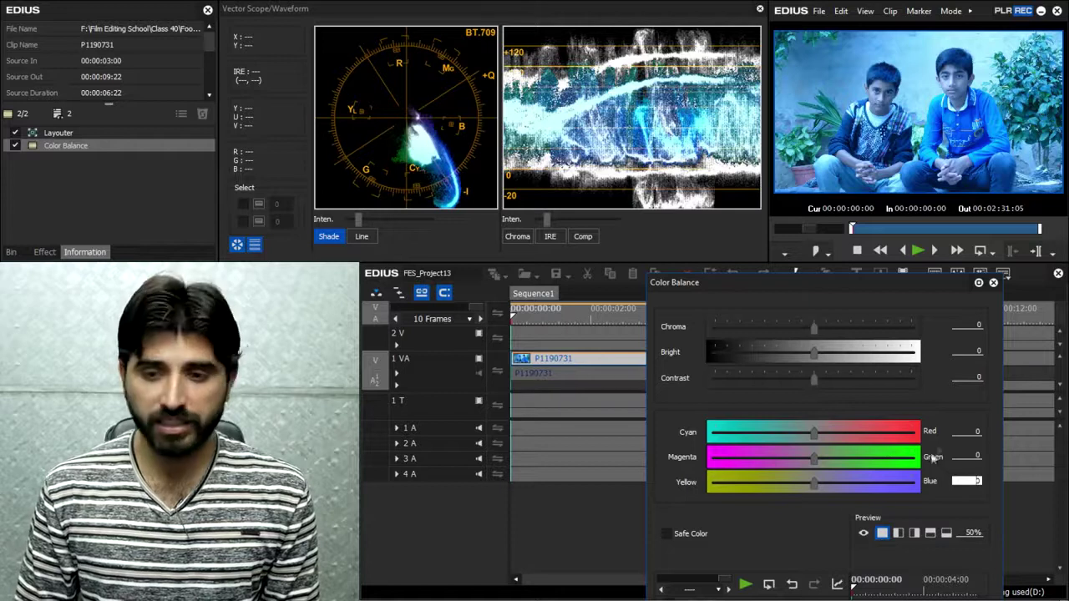
pyautogui.write('-28')
pyautogui.press('Return')
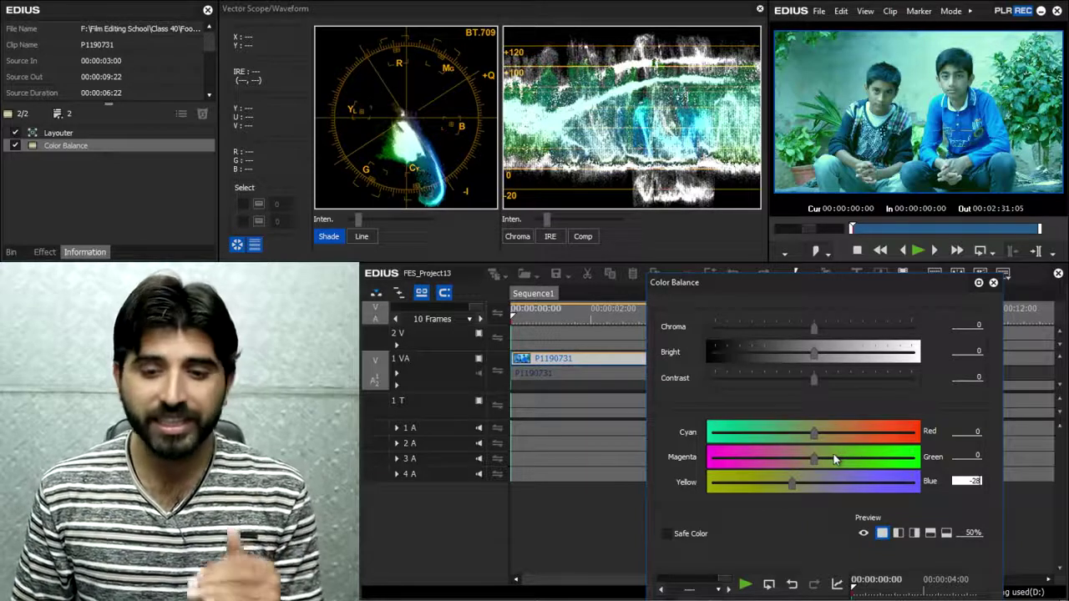
# Step: Set the Magenta–Green balance to -12 in Color Balance and preview the corrected clip in full screen
pyautogui.moveTo(812, 460); pyautogui.dragTo(804, 458)
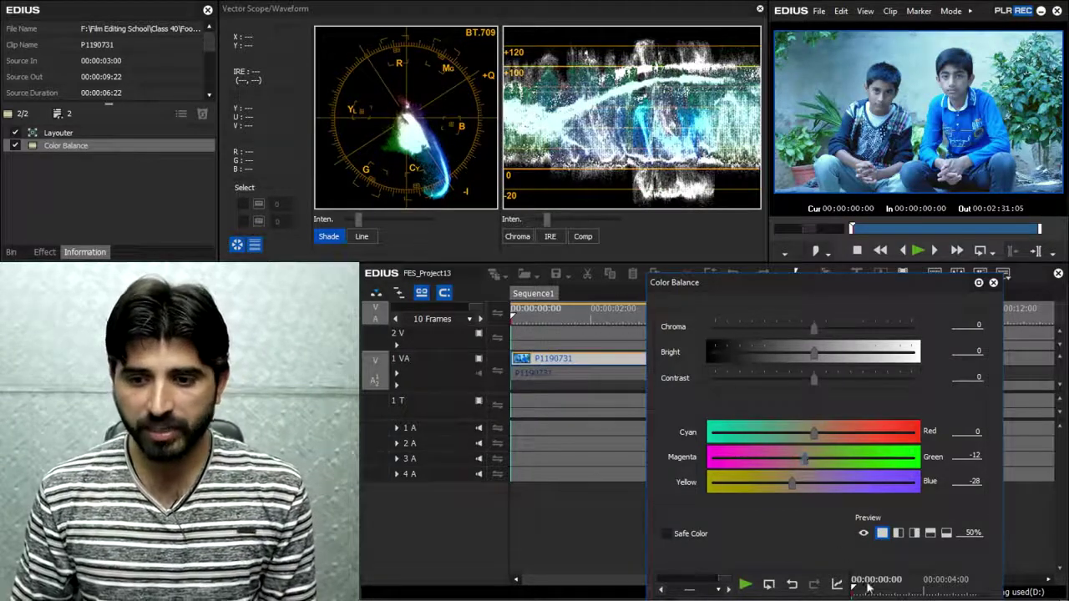
pyautogui.moveTo(878, 292); pyautogui.dragTo(966, 272)
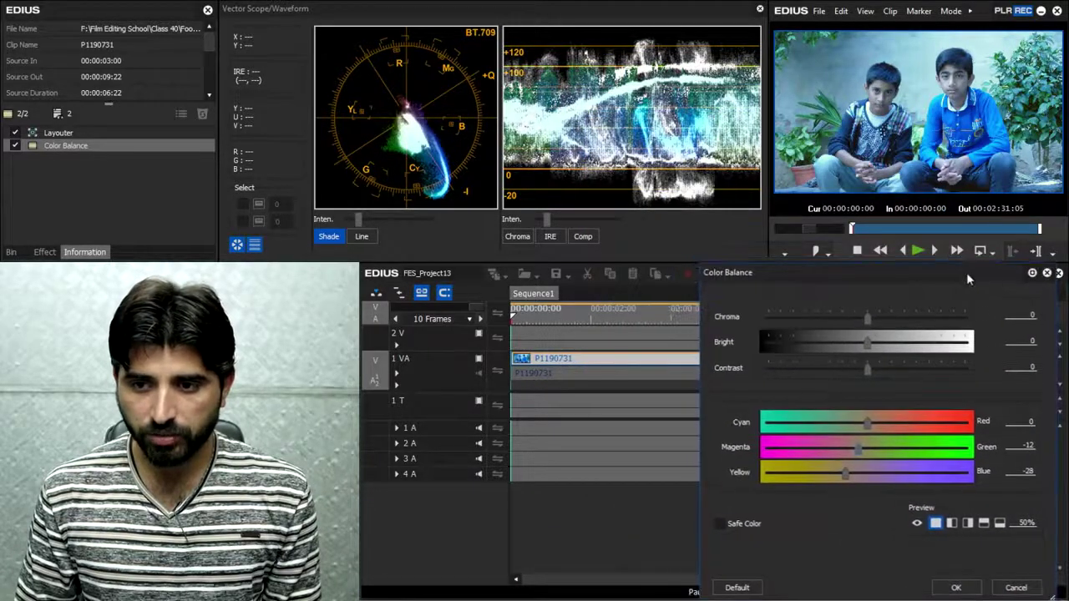
pyautogui.click(960, 586)
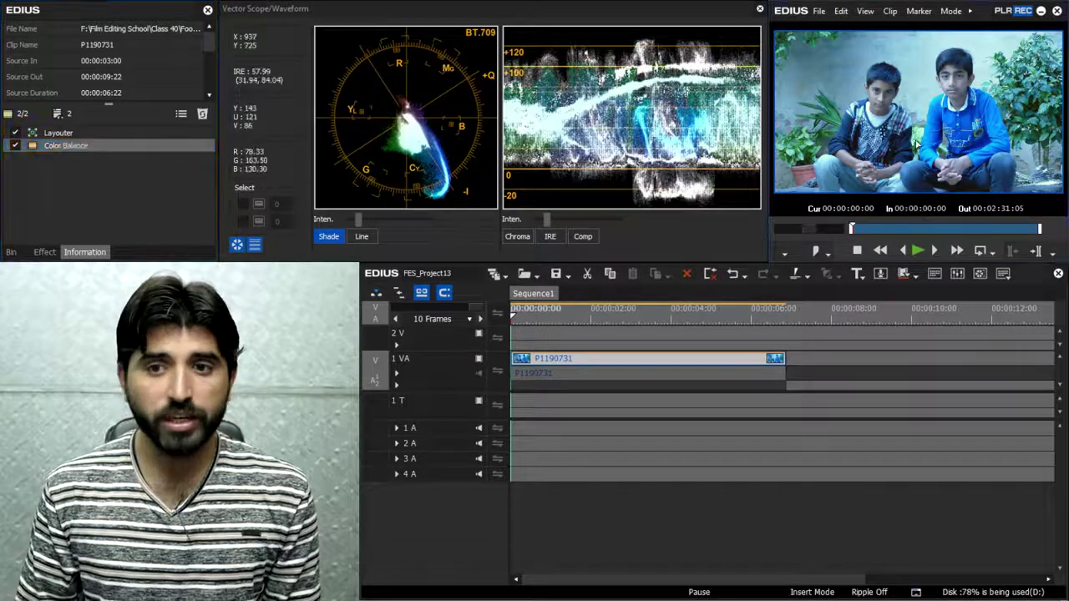
pyautogui.hotkey('ctrl', 'F11')
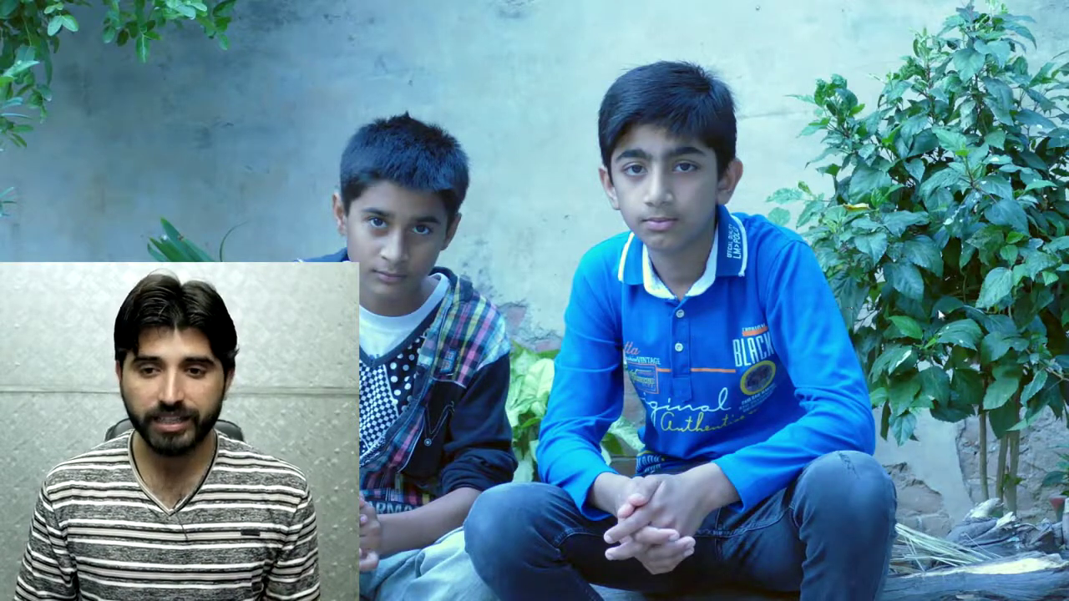
pyautogui.press('Escape')
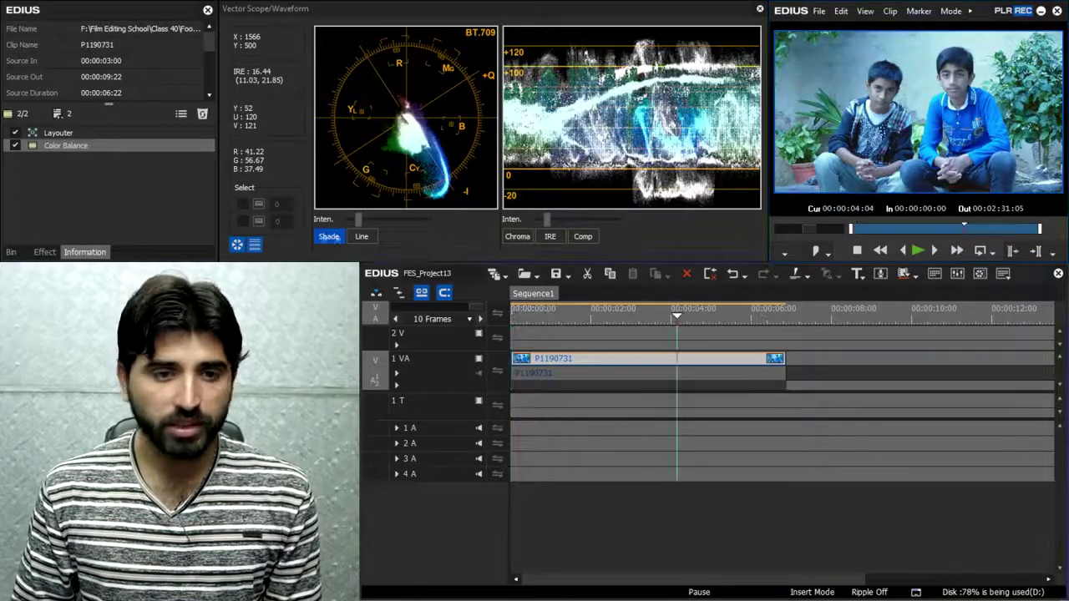
# Step: Reopen the Color Balance settings, fine-tune Blue and Red in small increments with Blue ending at -28, and apply
pyautogui.doubleClick(117, 151)
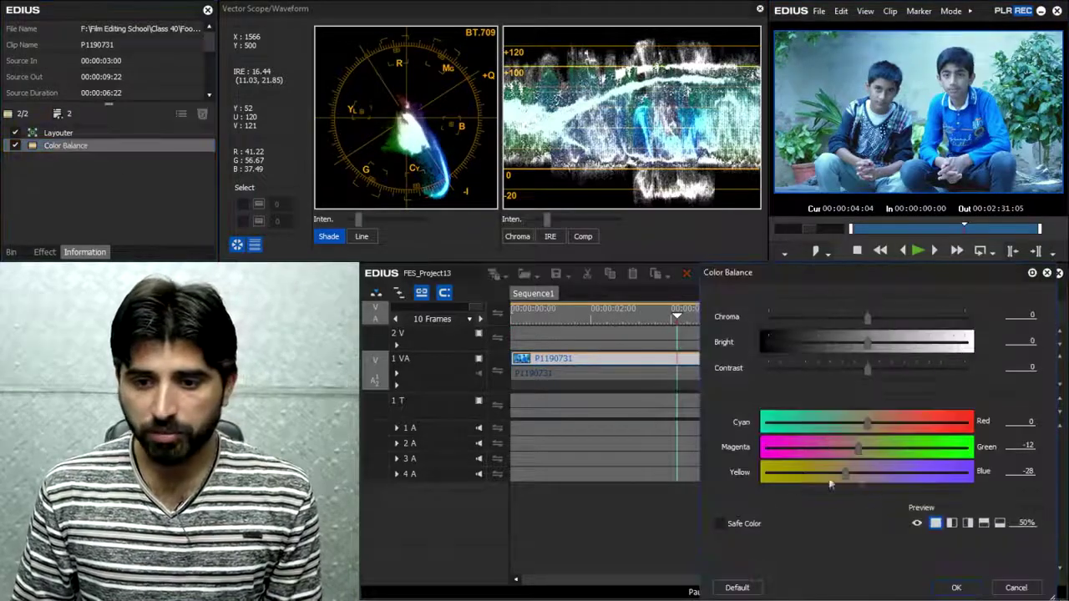
pyautogui.click(1032, 473)
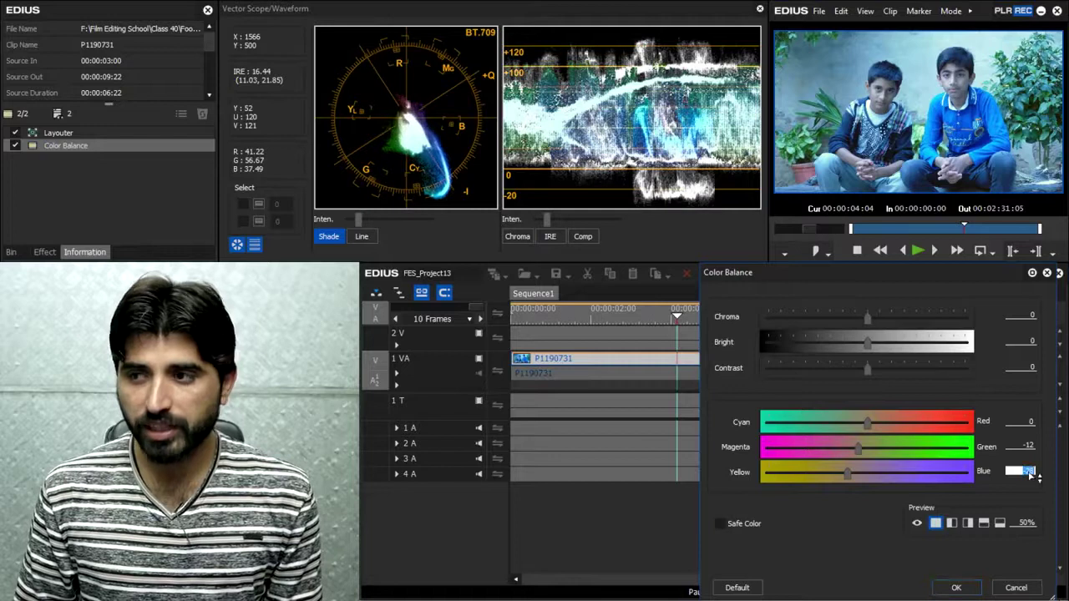
pyautogui.scroll(2, 1032, 473)
pyautogui.scroll(-2, 1032, 473)
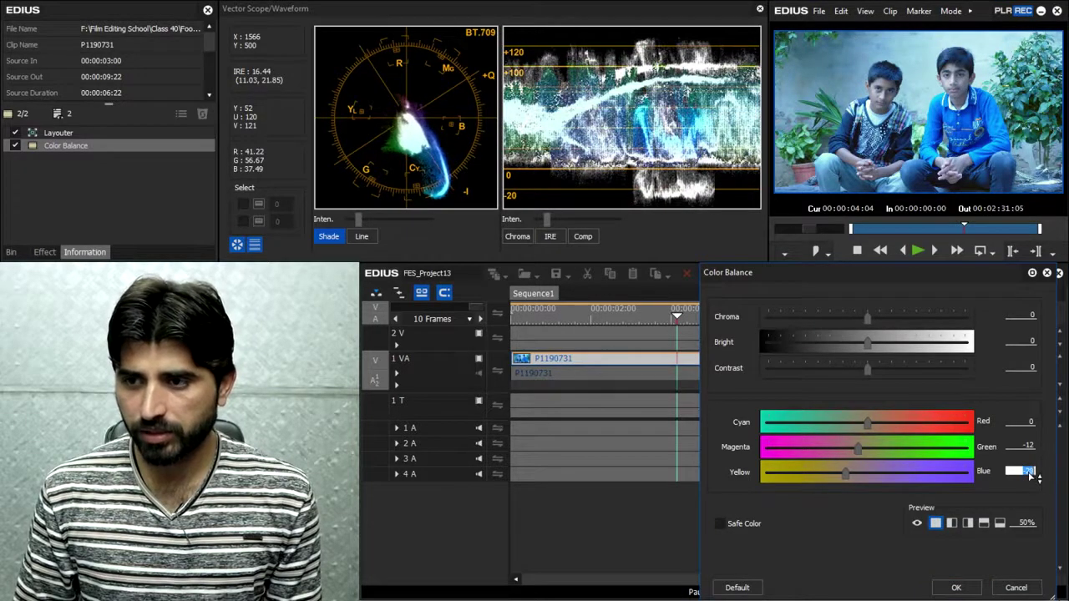
pyautogui.click(1030, 422)
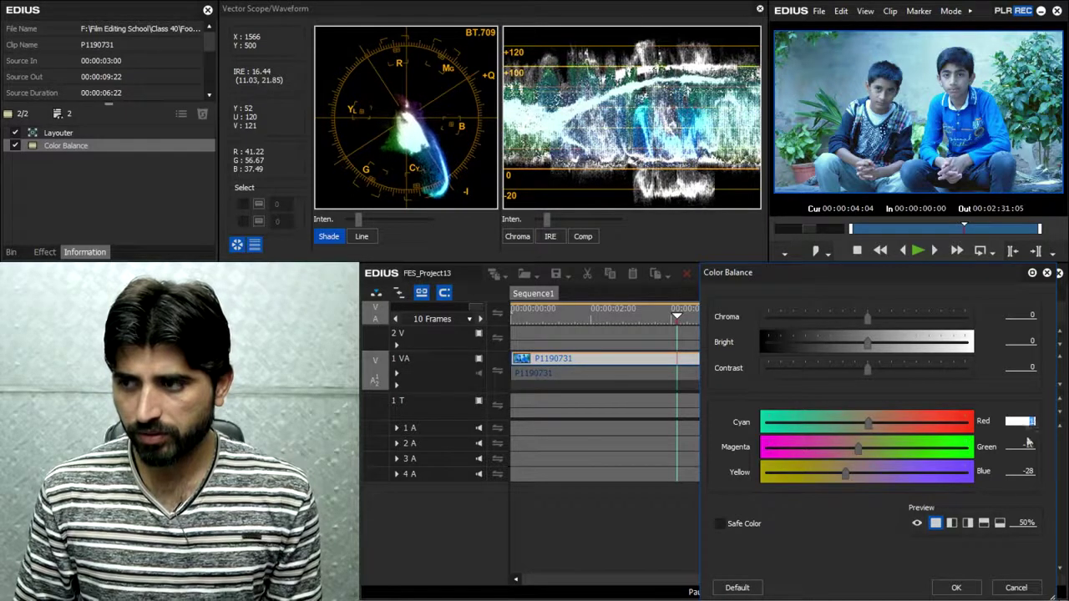
pyautogui.click(965, 588)
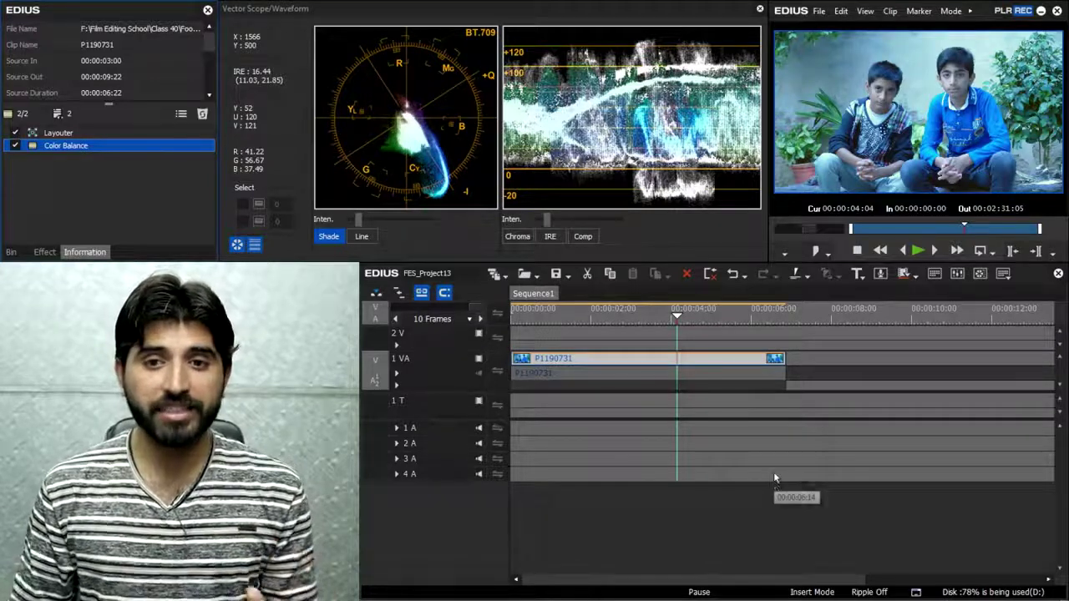
# Step: Add the YUV Curve filter to clip P1190731
pyautogui.click(45, 253)
pyautogui.moveTo(209, 70); pyautogui.dragTo(632, 366)
pyautogui.click(171, 200)
# Step: Open the YUV Curve settings at 00:00:03:02 and place the dialog below the scopes and preview monitor
pyautogui.click(633, 318)
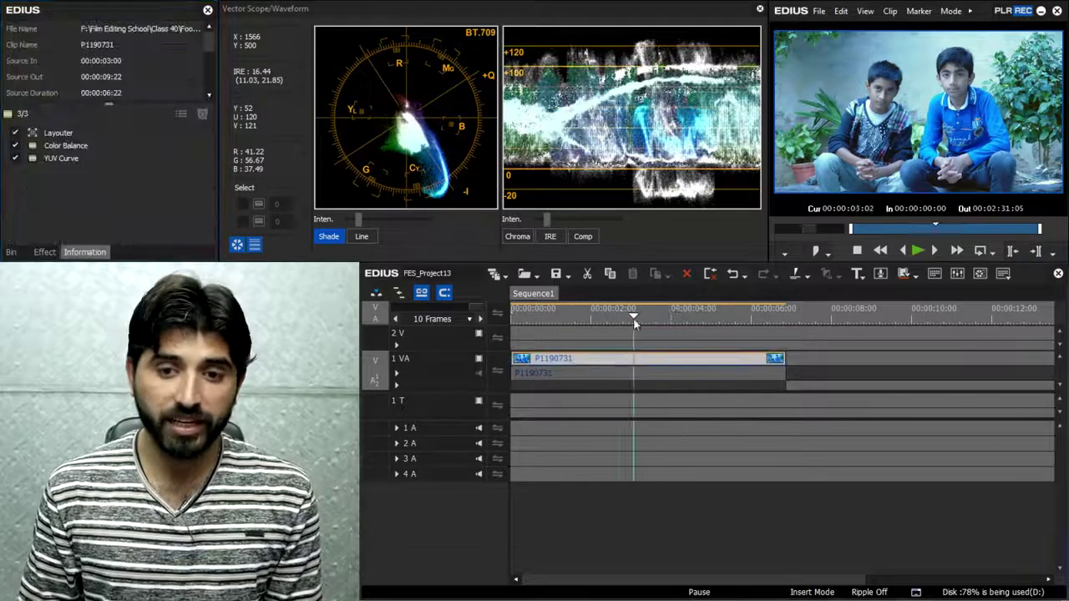
pyautogui.click(70, 159)
pyautogui.click(180, 114)
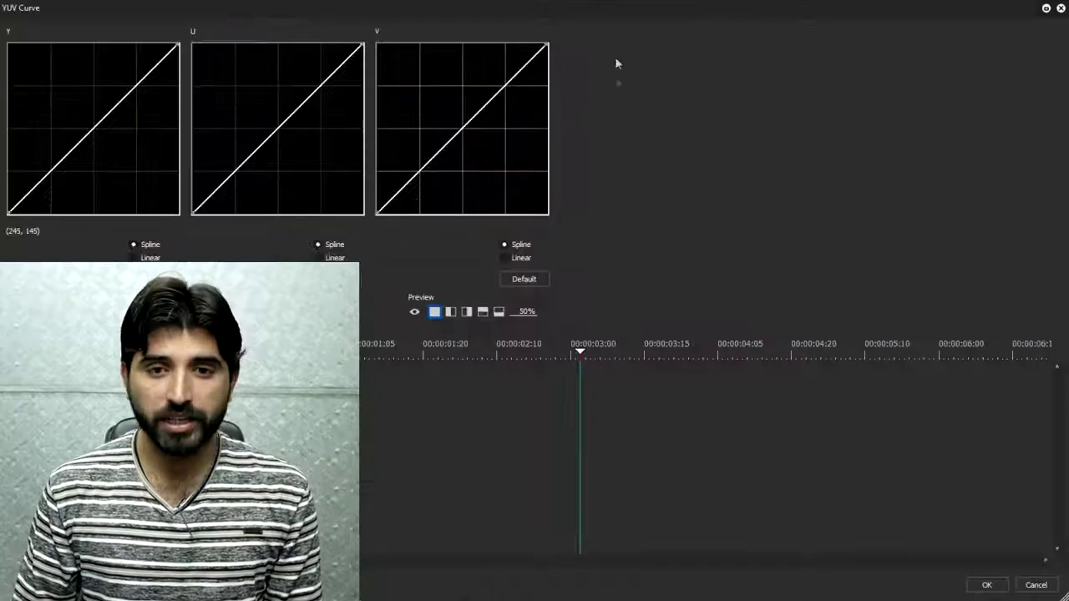
pyautogui.click(1046, 8)
pyautogui.moveTo(734, 76); pyautogui.dragTo(861, 318)
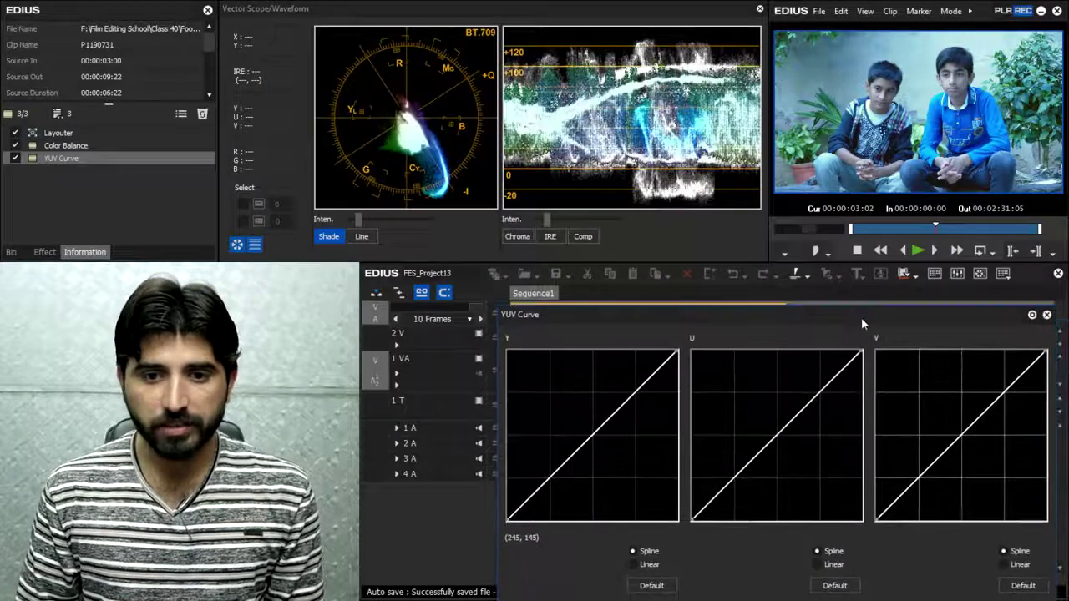
pyautogui.moveTo(751, 307); pyautogui.dragTo(740, 281)
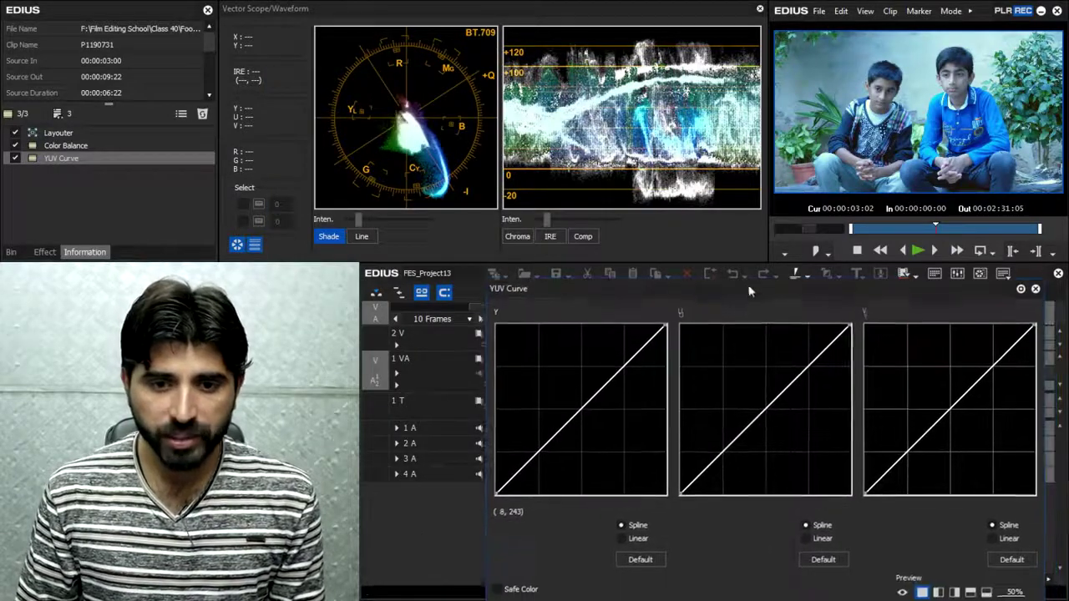
# Step: Try lowering the Y curve's white point and raising its black point to 22, then reset the curve to default
pyautogui.moveTo(663, 322); pyautogui.dragTo(663, 337)
pyautogui.moveTo(496, 492); pyautogui.dragTo(496, 476)
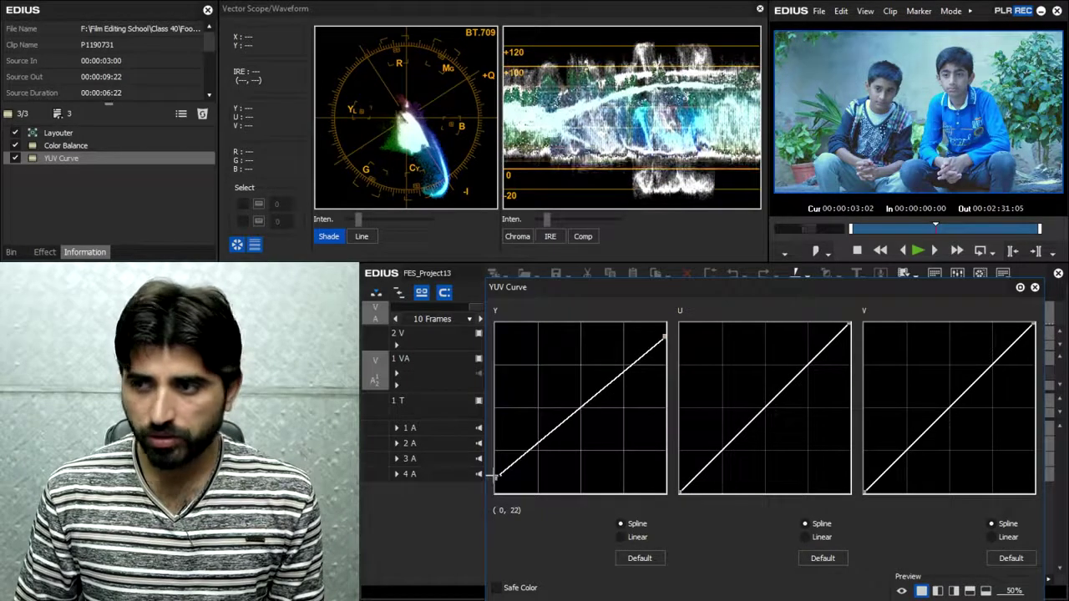
pyautogui.click(651, 558)
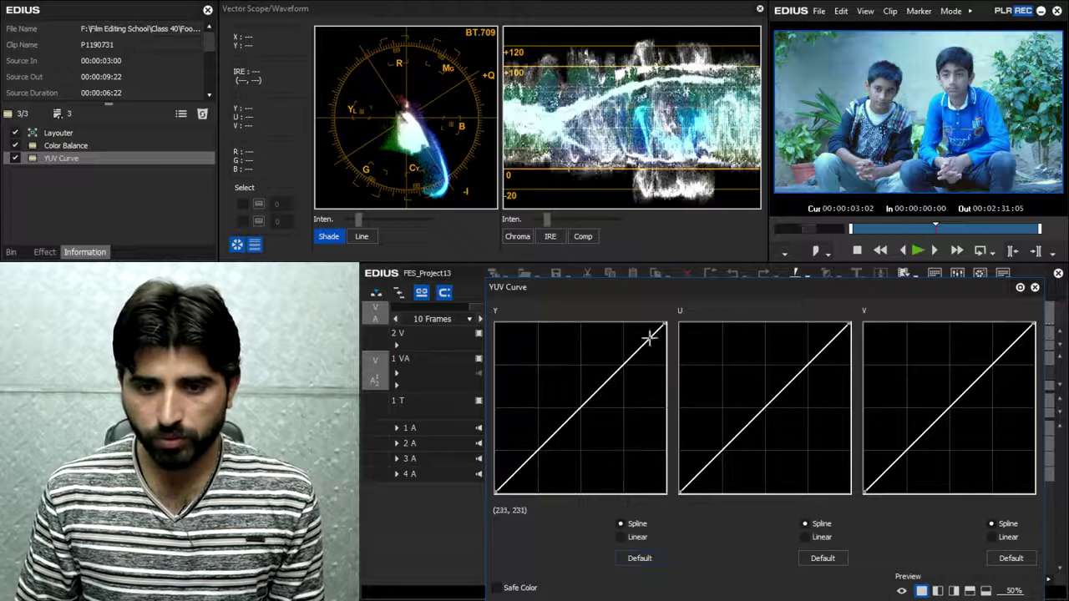
# Step: Lower the white end of the Y curve slightly to bring down the highlights on the waveform
pyautogui.moveTo(665, 323); pyautogui.dragTo(670, 337)
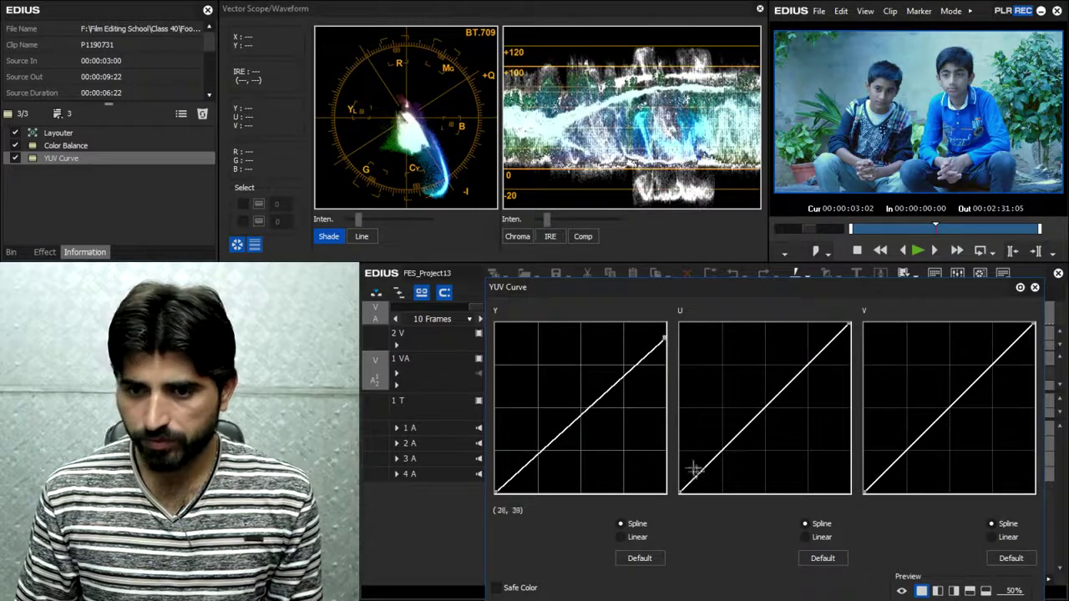
# Step: Reposition the YUV Curve dialog to reach its lower part and apply the curve settings
pyautogui.moveTo(912, 284); pyautogui.dragTo(894, 58)
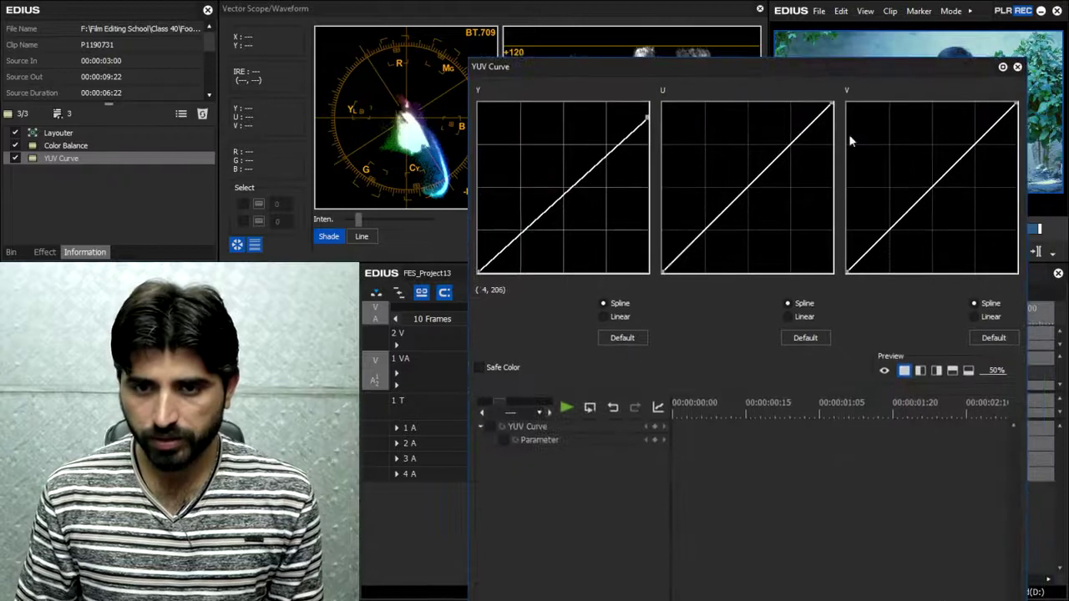
pyautogui.doubleClick(877, 71)
pyautogui.click(987, 586)
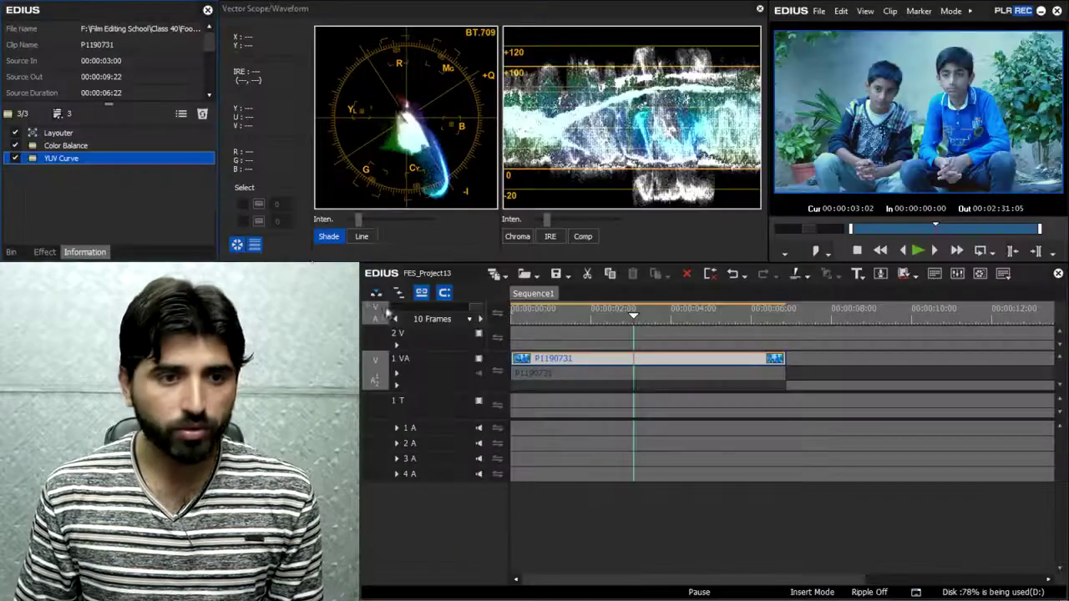
# Step: Lower the brightness in the clip's Color Balance filter, first to -11 and finally to -8, and apply it
pyautogui.doubleClick(82, 146)
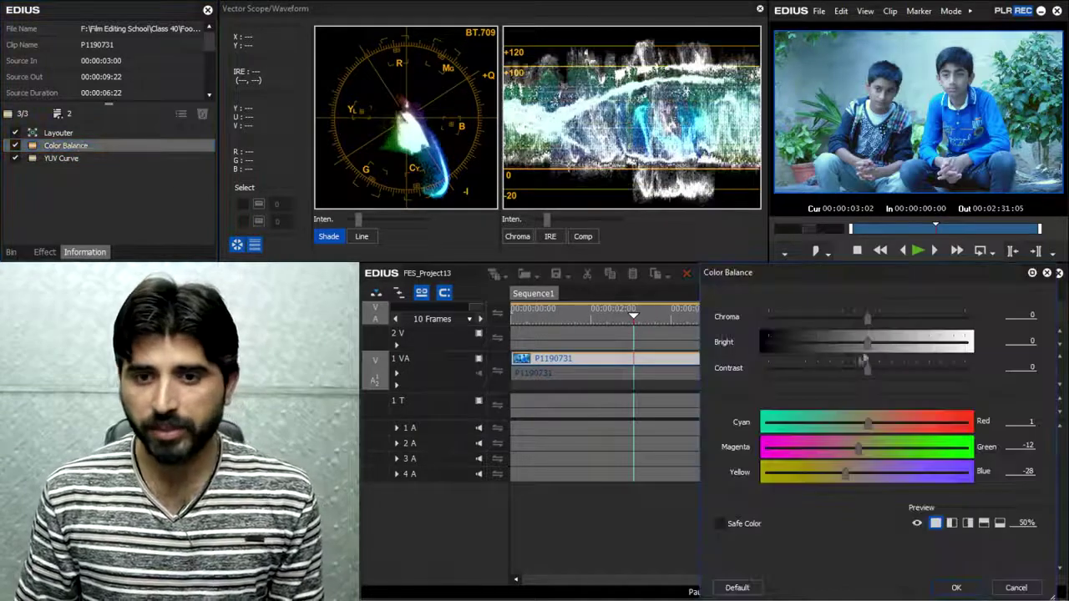
pyautogui.moveTo(869, 349); pyautogui.dragTo(859, 350)
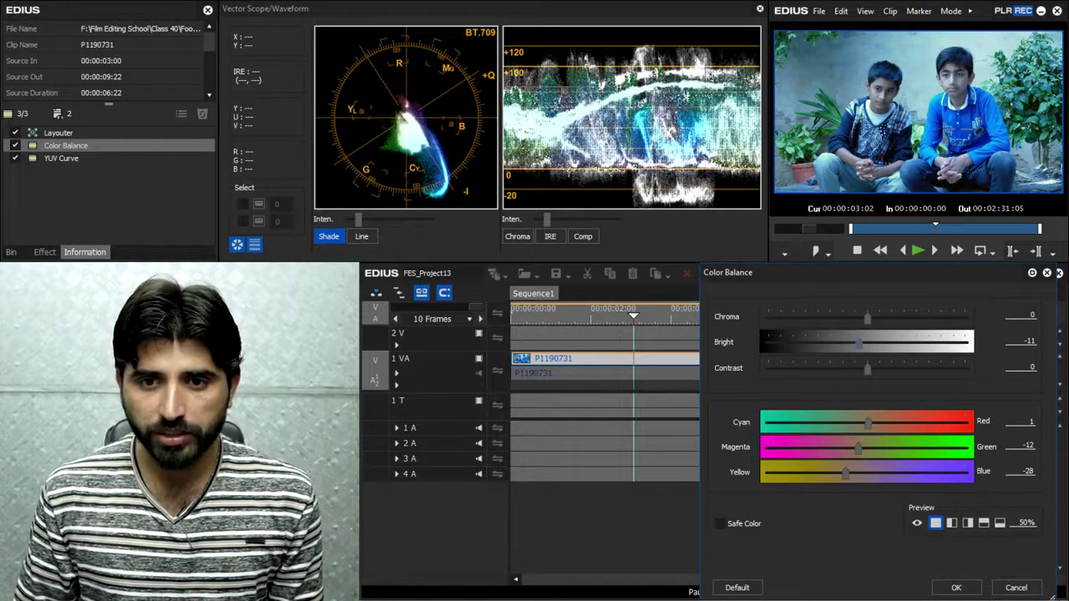
pyautogui.click(957, 588)
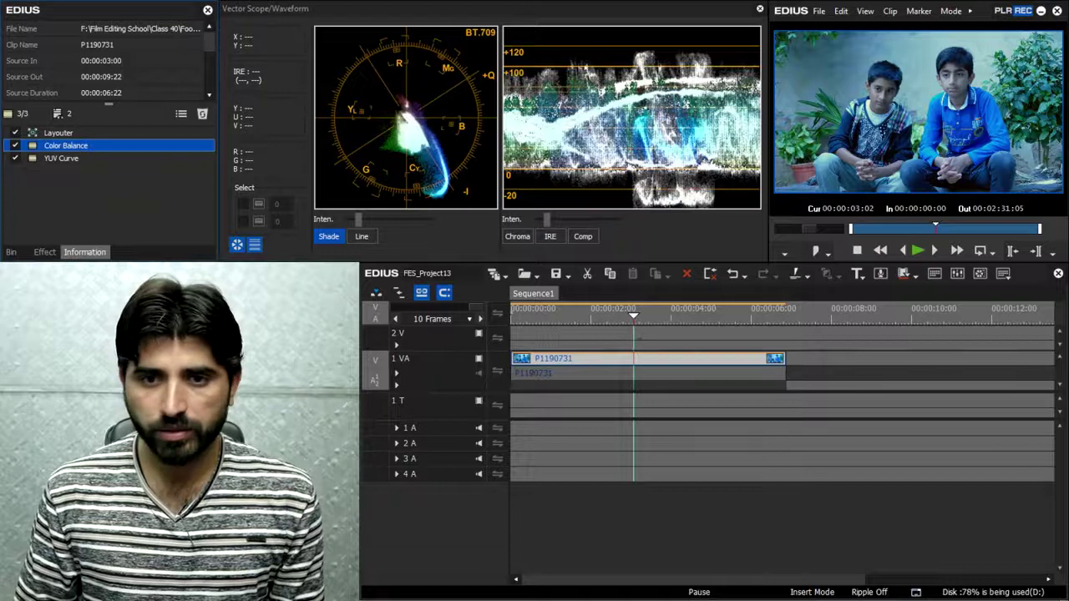
pyautogui.doubleClick(109, 147)
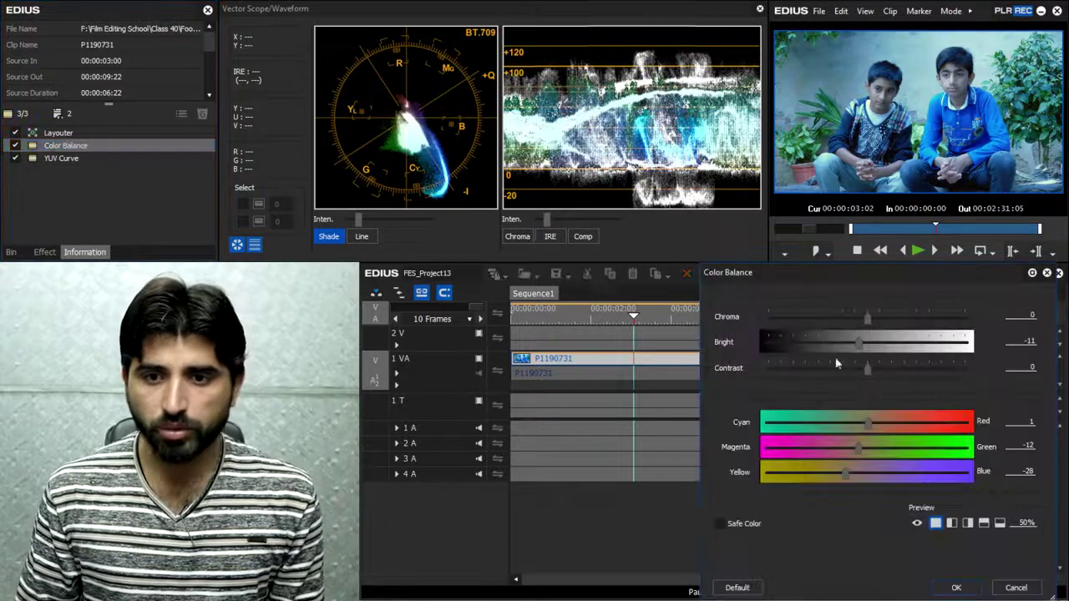
pyautogui.moveTo(857, 344); pyautogui.dragTo(860, 345)
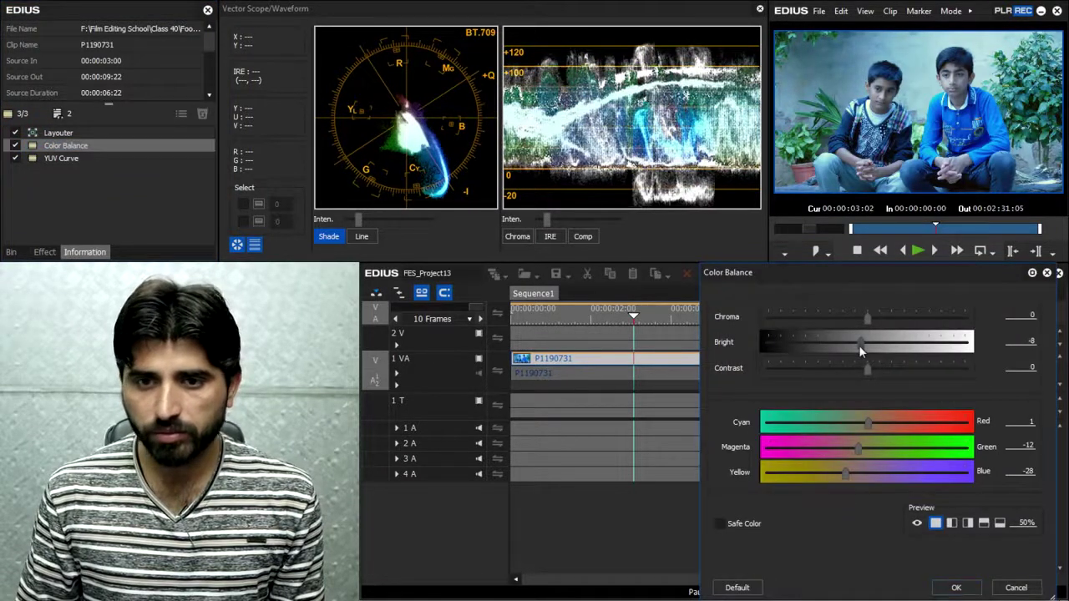
pyautogui.click(956, 587)
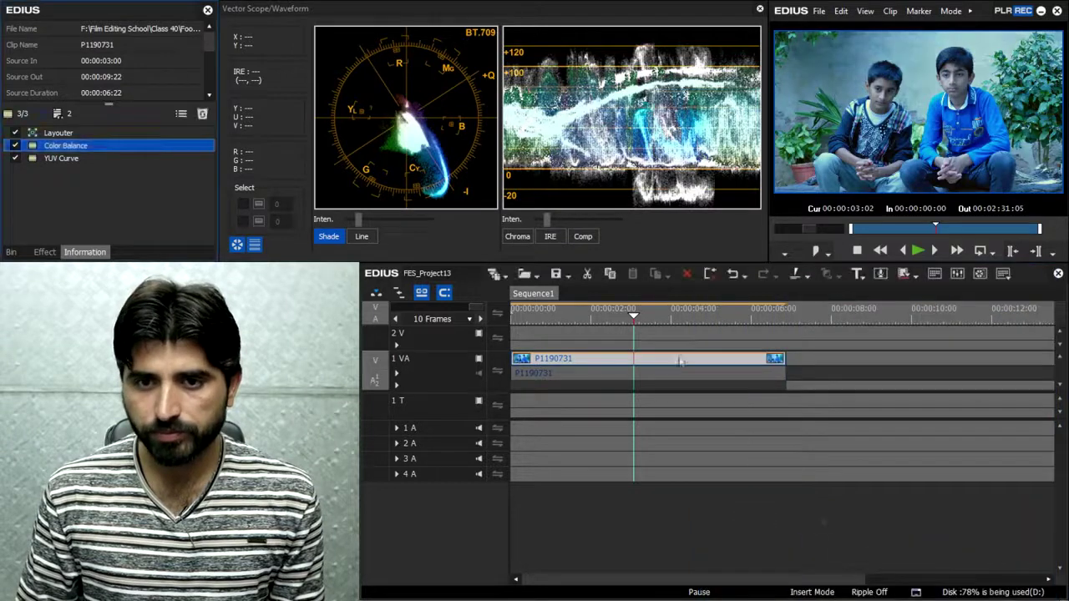
# Step: In the Layouter, stretch clip P1190731 to 100% and position it at X 49.80%, Y -50.30%
pyautogui.moveTo(637, 316); pyautogui.dragTo(705, 316)
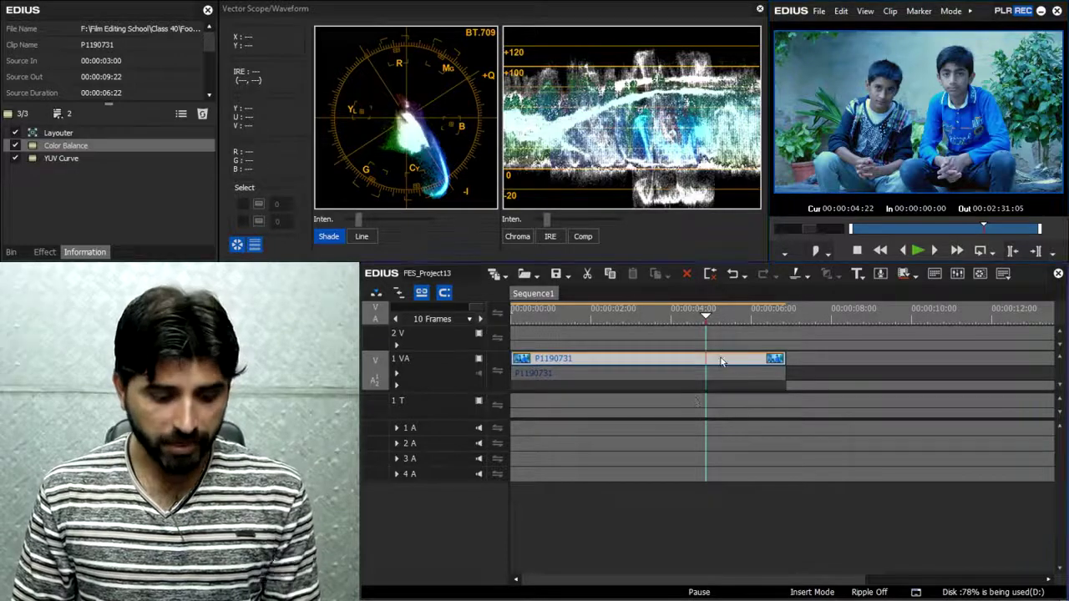
pyautogui.press('F7')
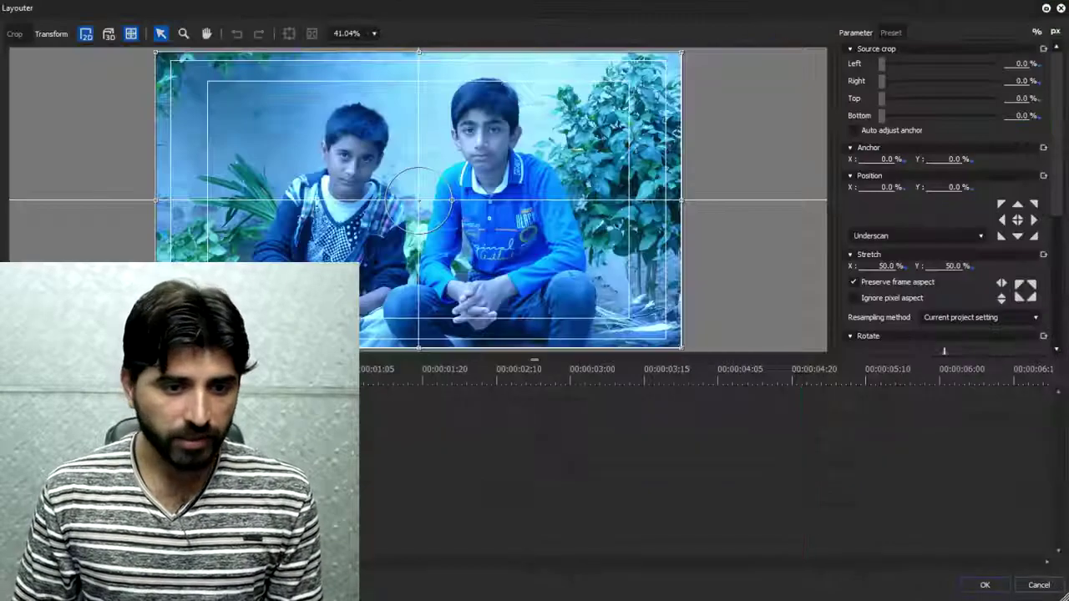
pyautogui.doubleClick(951, 267)
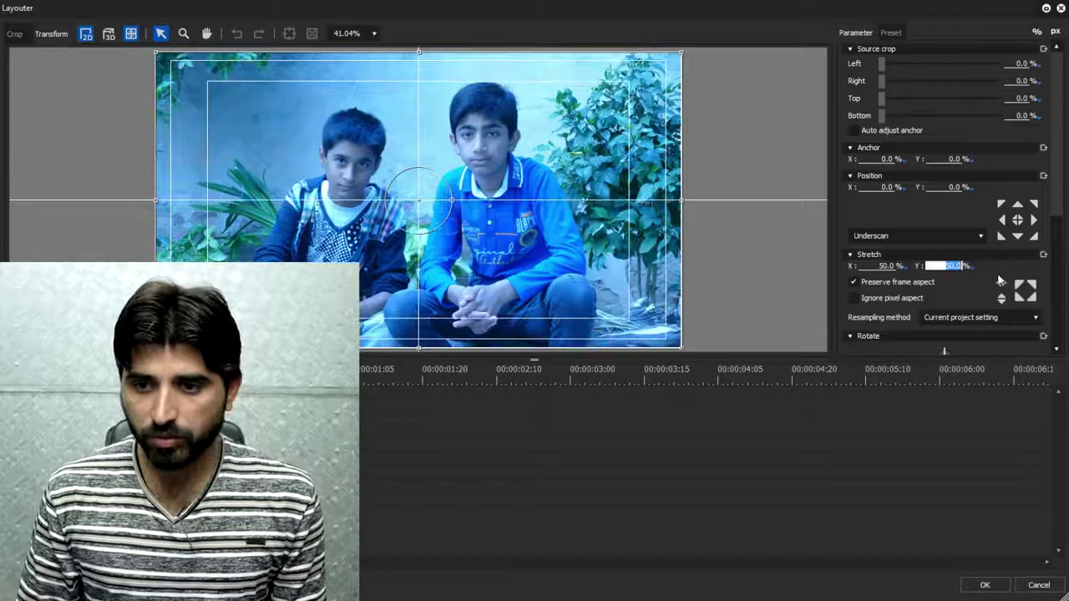
pyautogui.write('100')
pyautogui.press('Return')
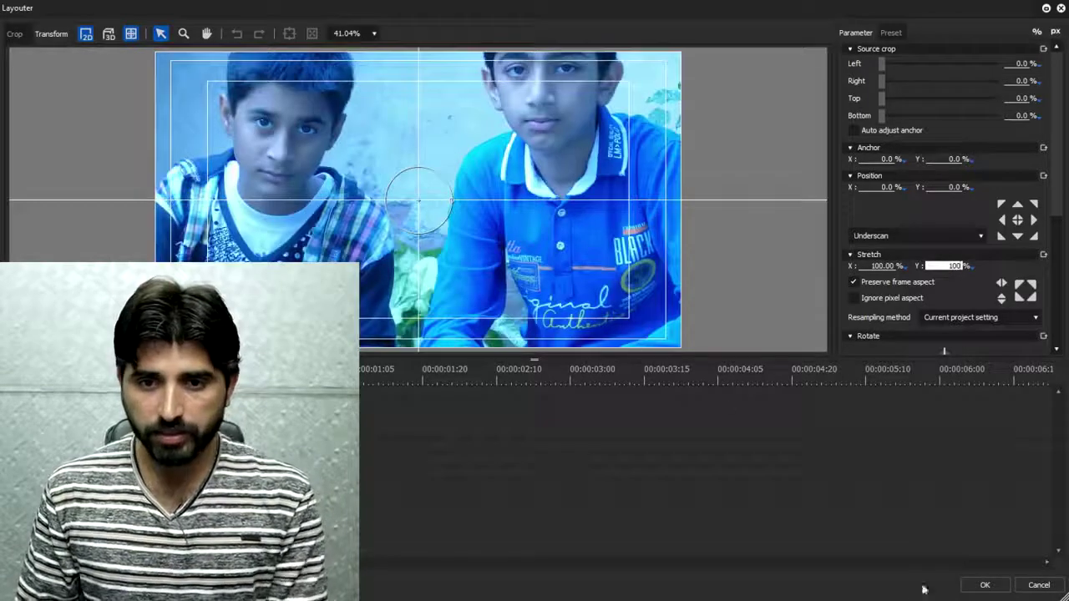
pyautogui.press('Return')
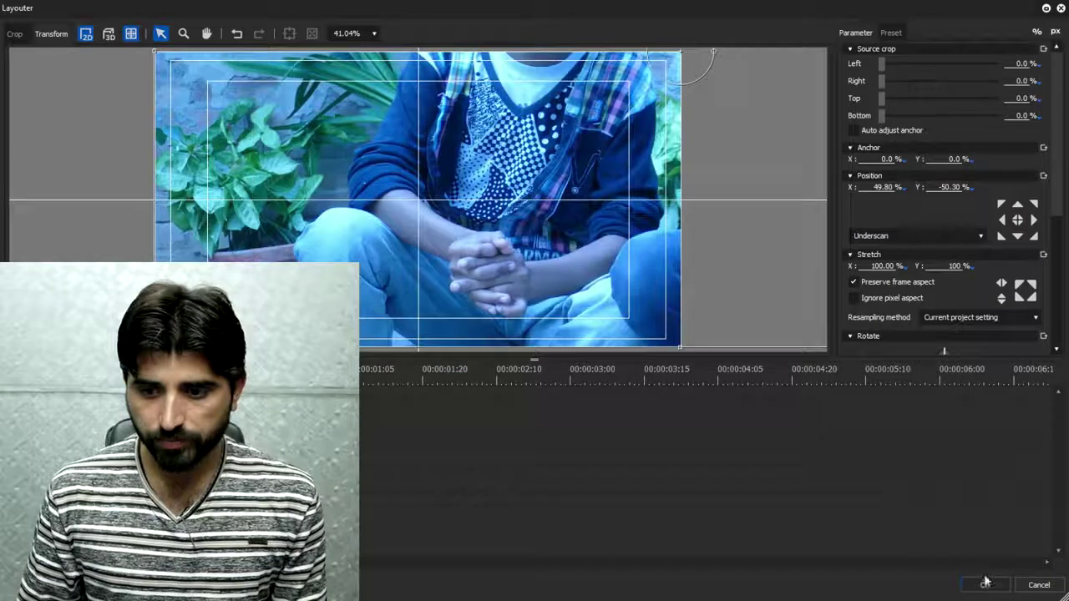
pyautogui.click(984, 584)
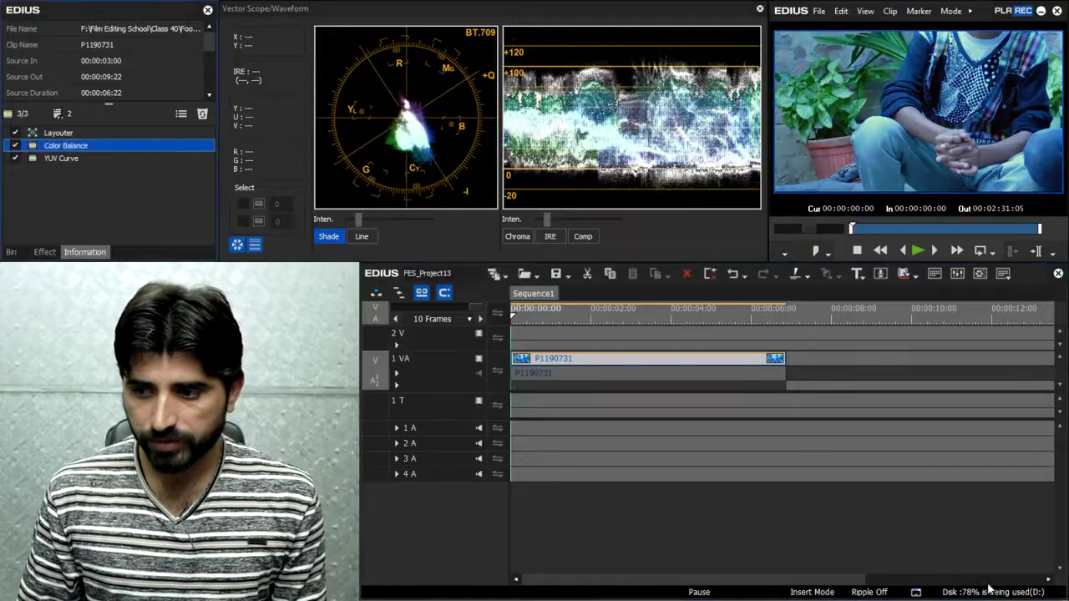
# Step: Create a new sequence, add Sequence1 to the bin and nest it on the new sequence's 1 VA track
pyautogui.click(596, 315)
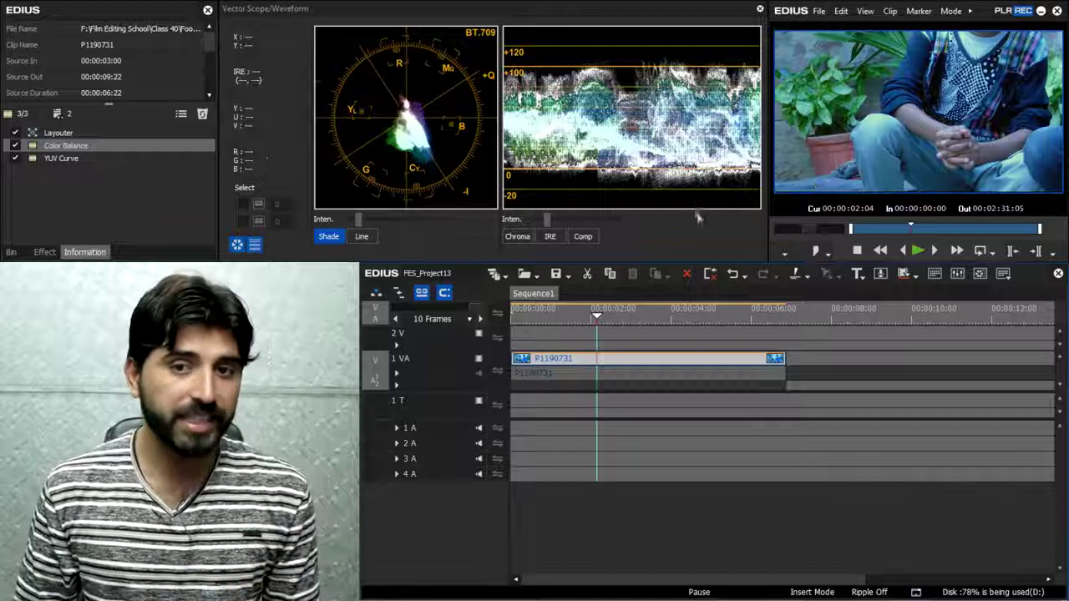
pyautogui.click(614, 314)
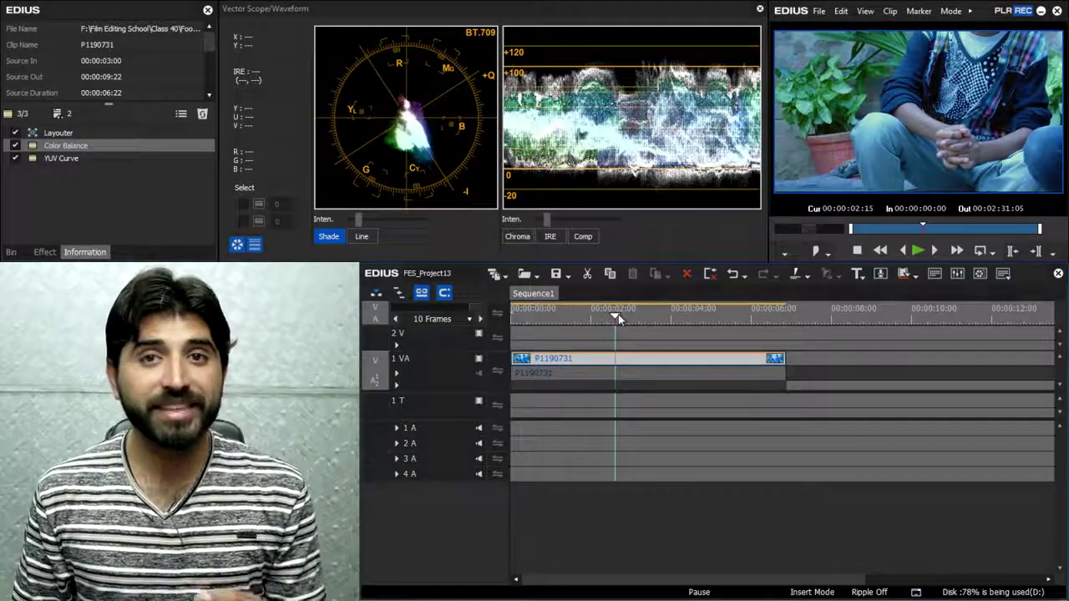
pyautogui.hotkey('ctrl', 'shift', 'n')
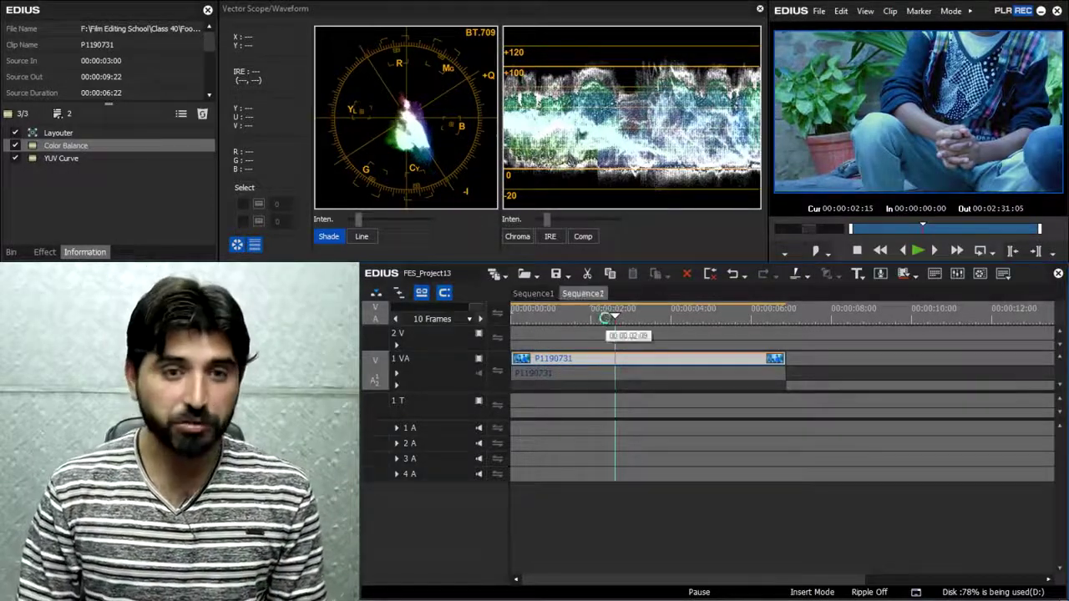
pyautogui.click(11, 252)
pyautogui.rightClick(541, 294)
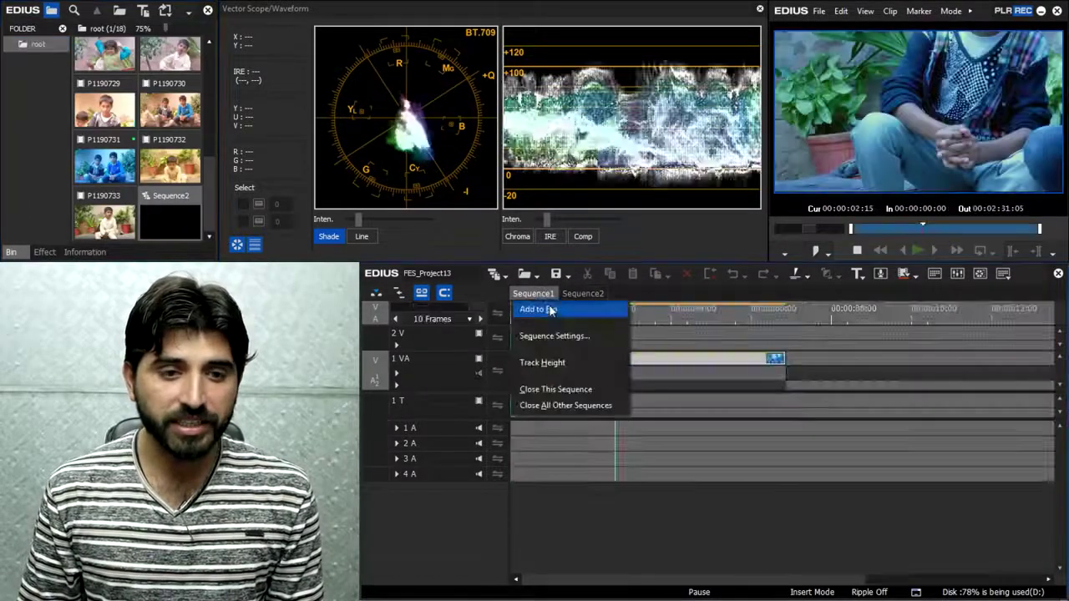
pyautogui.click(555, 308)
pyautogui.click(590, 294)
pyautogui.moveTo(104, 209); pyautogui.dragTo(556, 314)
# Step: Add the Color Balance filter to the nested Sequence1 clip
pyautogui.click(79, 252)
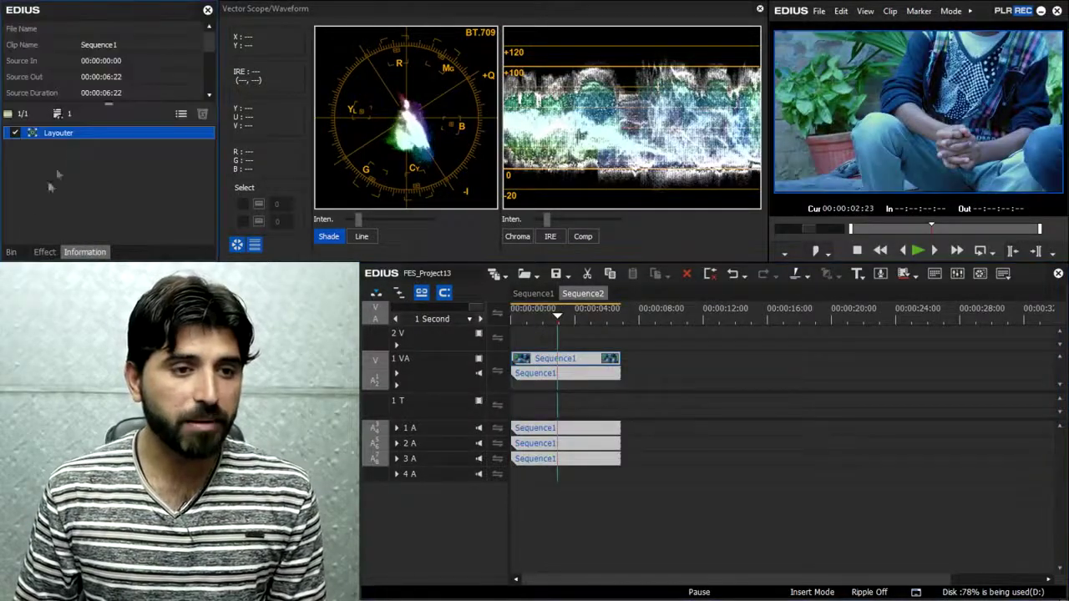
pyautogui.click(41, 252)
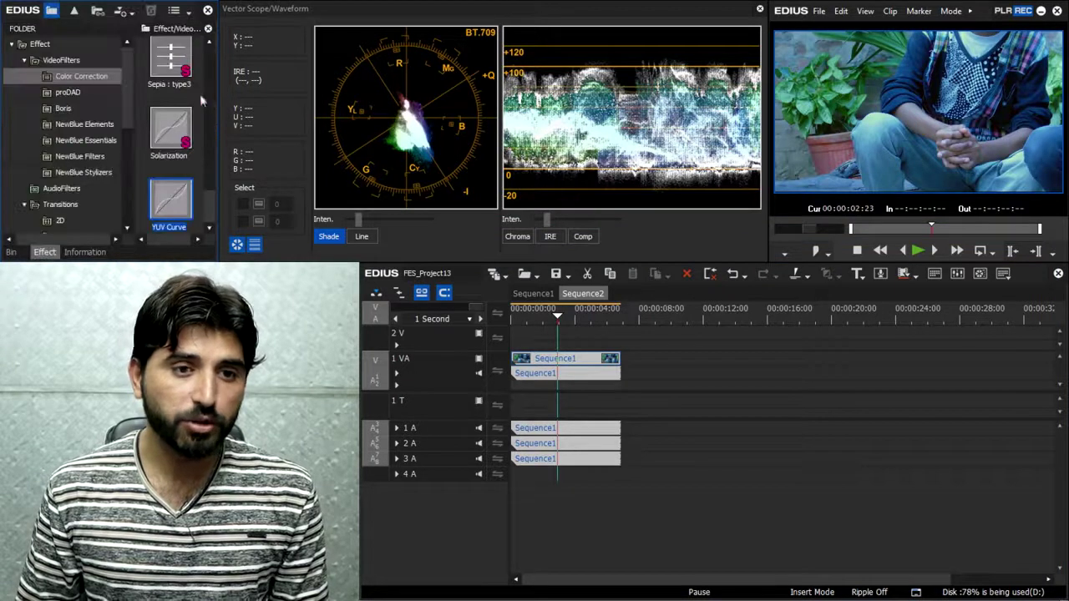
pyautogui.scroll(5, 190, 71)
pyautogui.moveTo(177, 135); pyautogui.dragTo(552, 362)
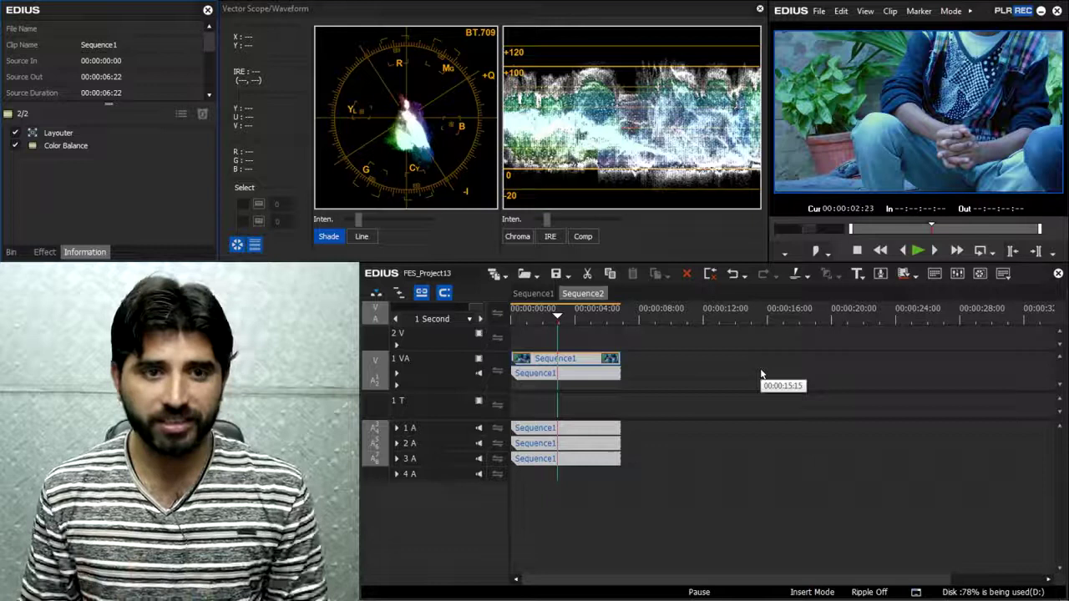
# Step: Set the nested clip's Color Balance to Red 4, Green -6, Blue -9 and Bright -1, and raise the contrast slightly
pyautogui.doubleClick(67, 147)
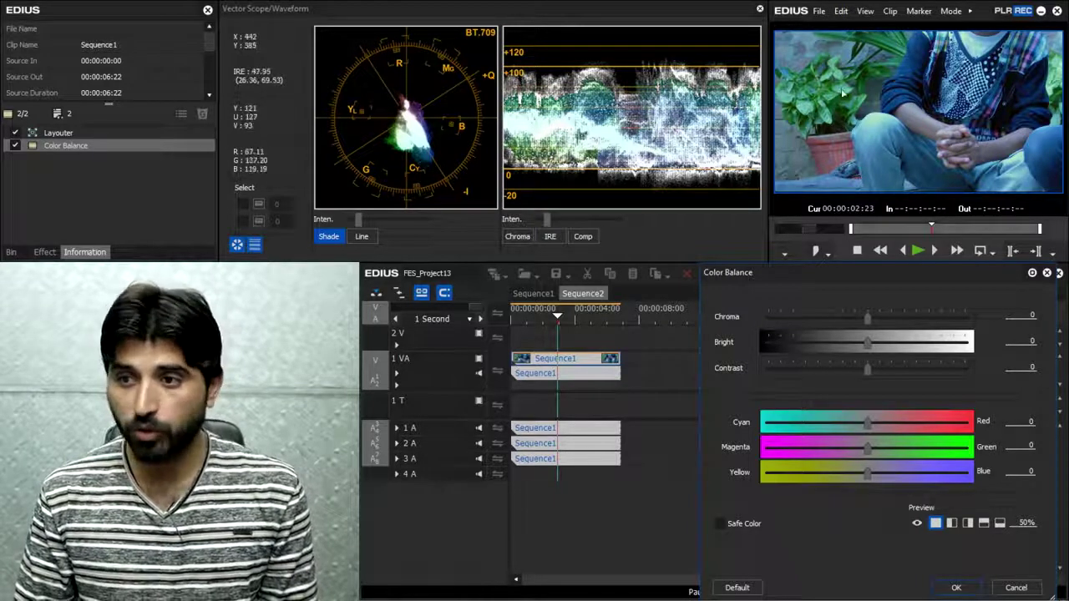
pyautogui.moveTo(866, 478); pyautogui.dragTo(868, 429)
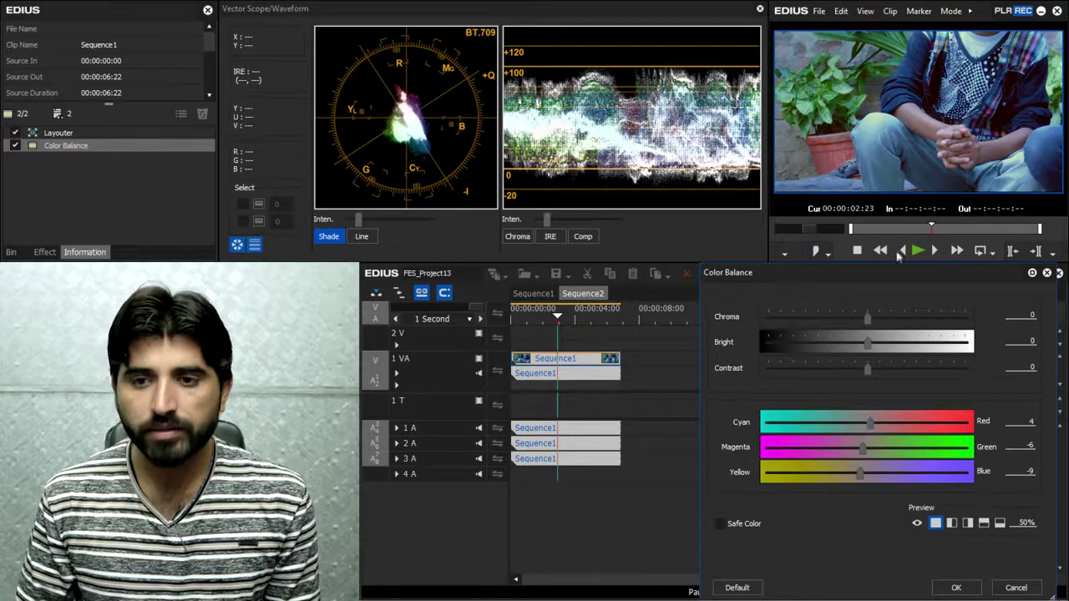
pyautogui.moveTo(871, 349); pyautogui.dragTo(870, 370)
pyautogui.click(1032, 368)
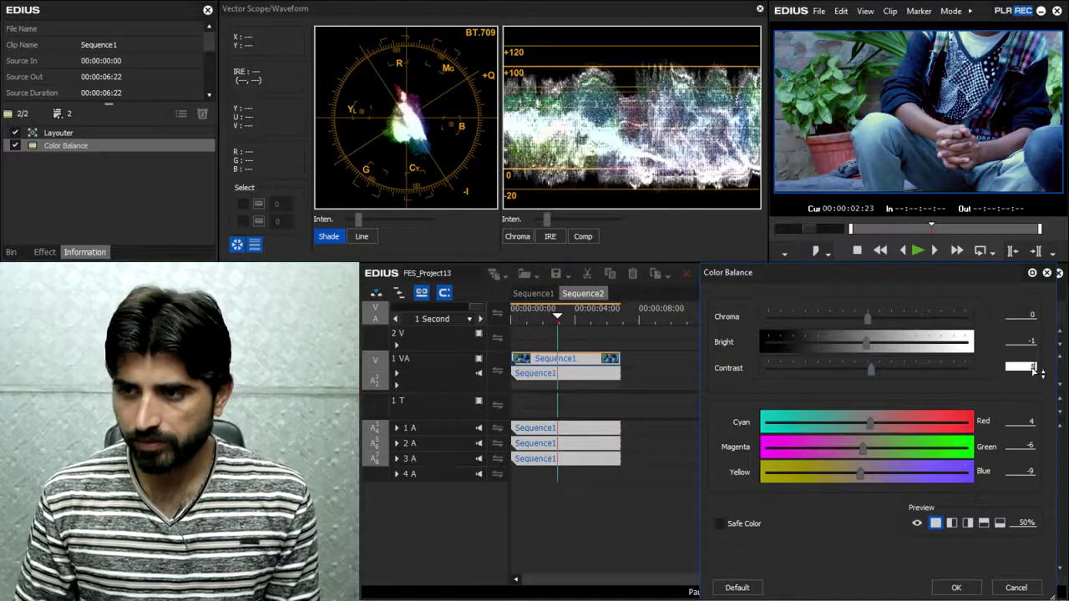
pyautogui.click(956, 587)
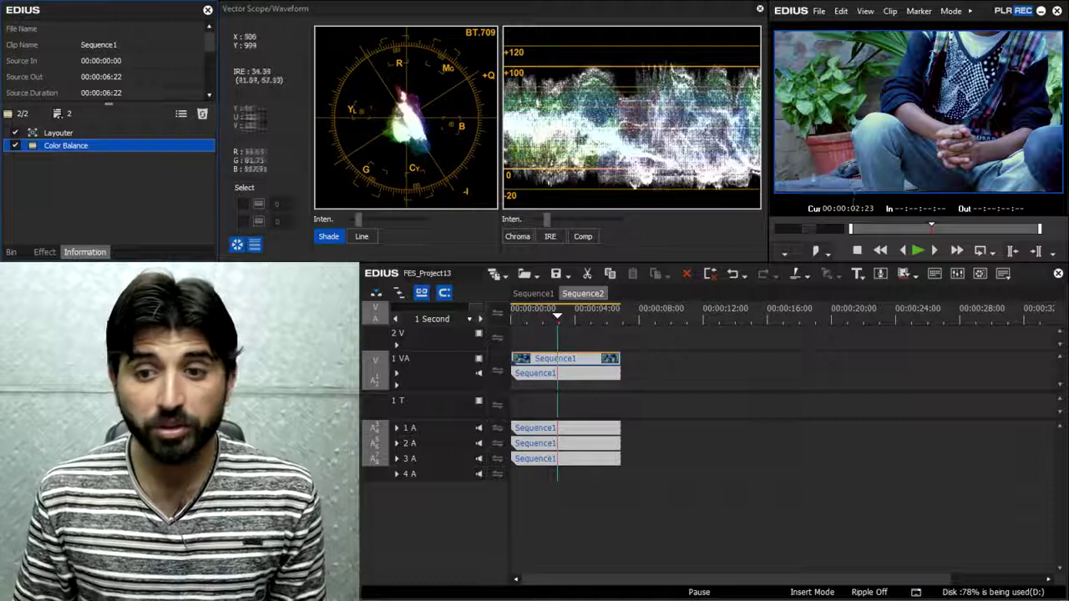
# Step: Toggle the Color Balance filter off and on repeatedly to compare the nested clip before and after correction, leaving it enabled
pyautogui.click(17, 147)
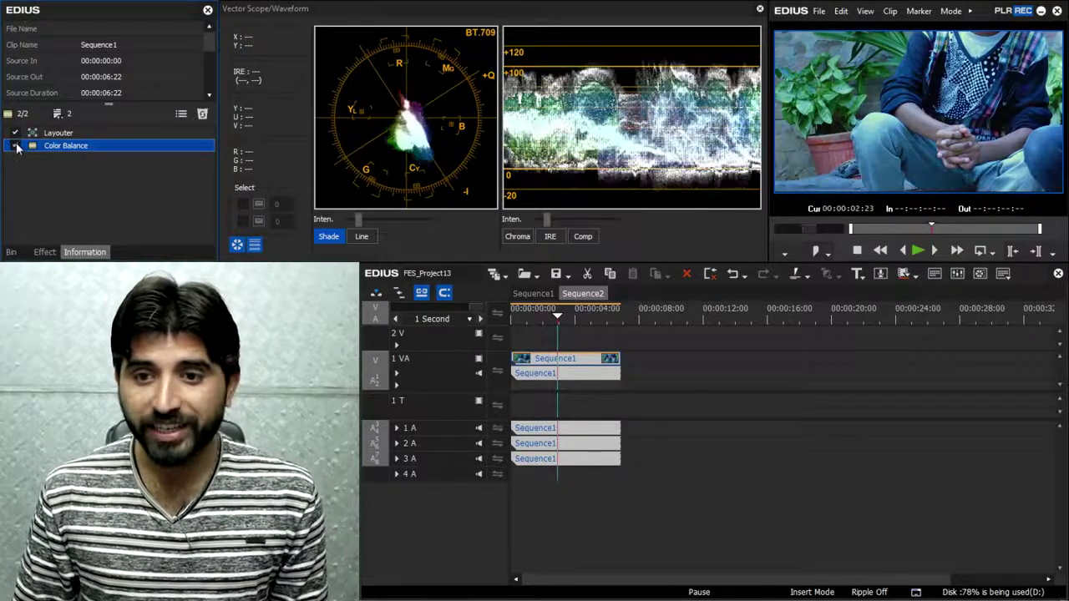
pyautogui.click(17, 147)
pyautogui.click(17, 147)
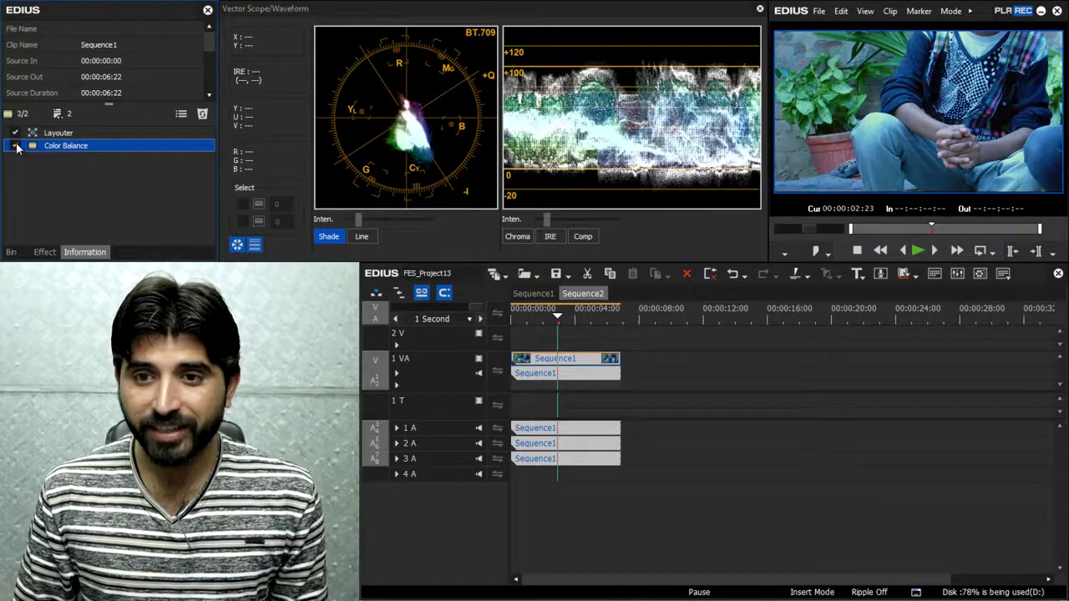
pyautogui.click(17, 147)
pyautogui.click(17, 147)
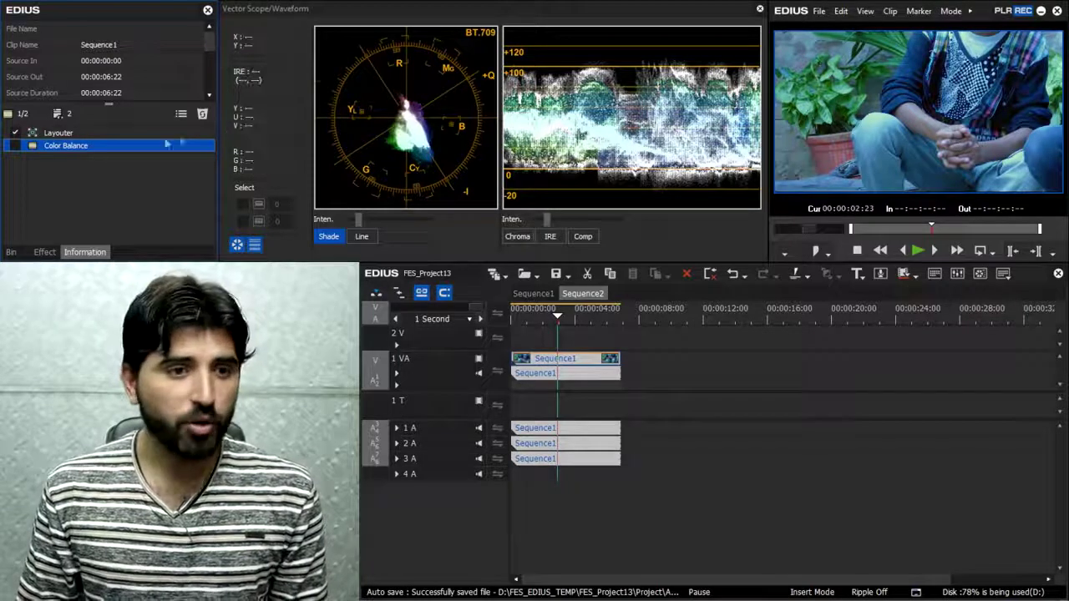
pyautogui.click(14, 147)
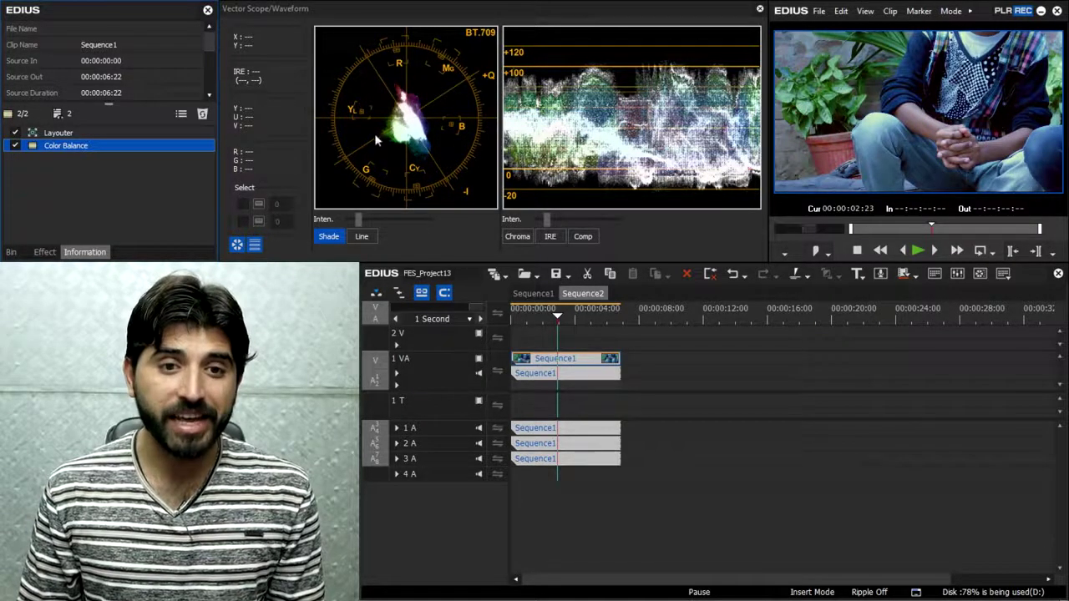
# Step: Zoom into the vectorscope to examine the color distribution, then restore its full view
pyautogui.click(421, 134)
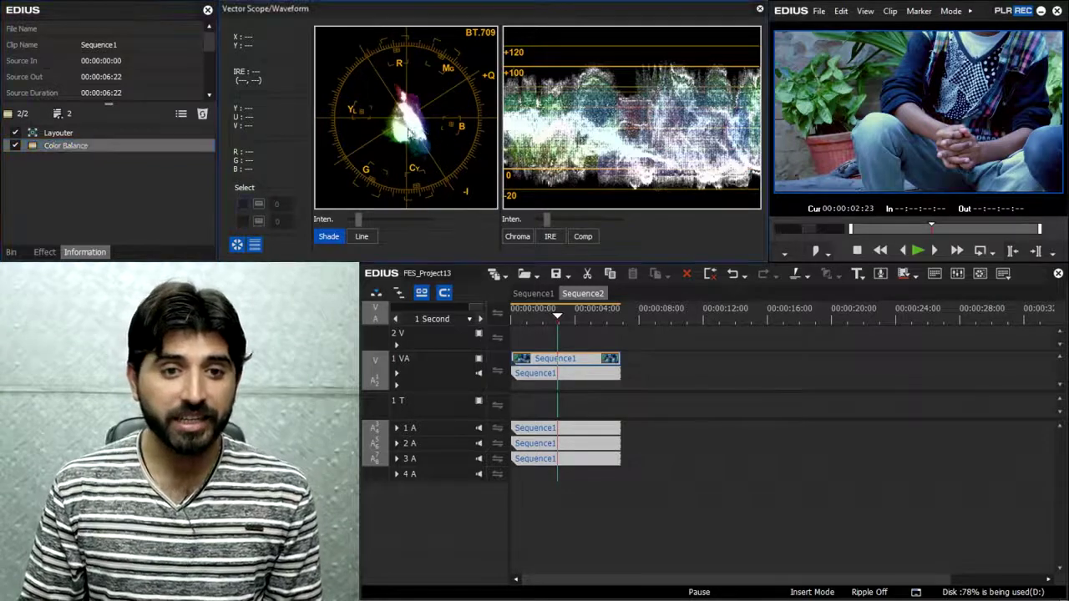
pyautogui.scroll(2, 411, 126)
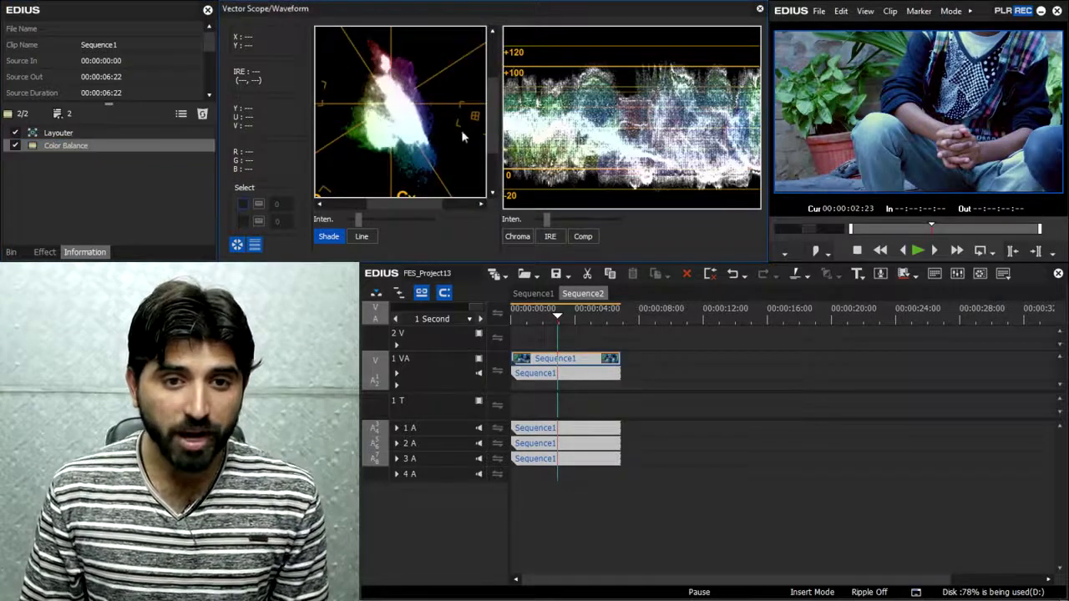
pyautogui.scroll(-2, 399, 119)
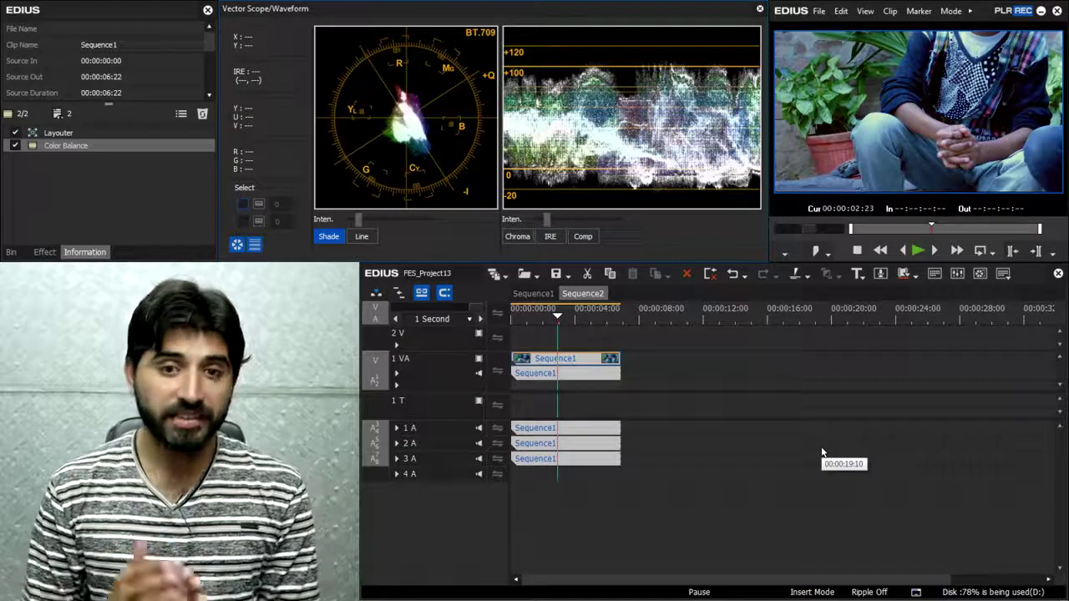
# Step: Disable the Layouter on clip P1190731 in Sequence1 and return to Sequence2
pyautogui.click(542, 295)
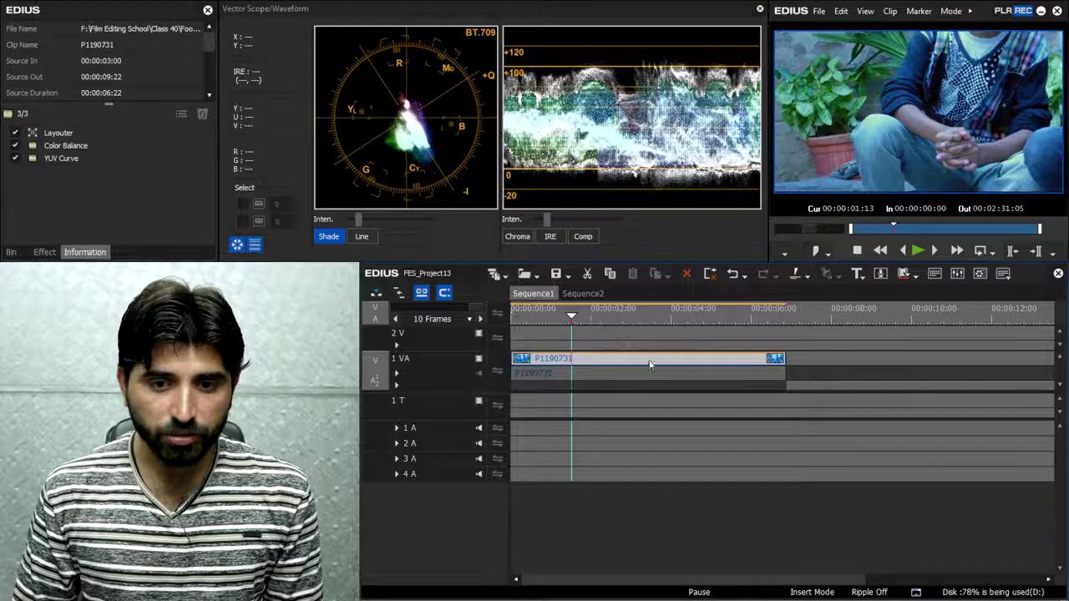
pyautogui.click(14, 133)
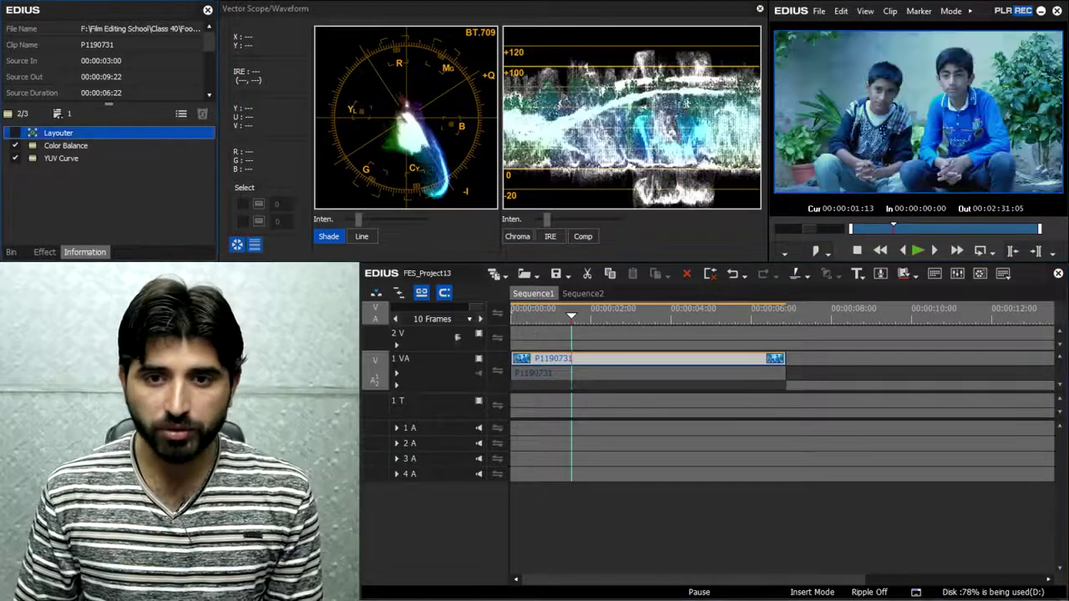
pyautogui.click(580, 294)
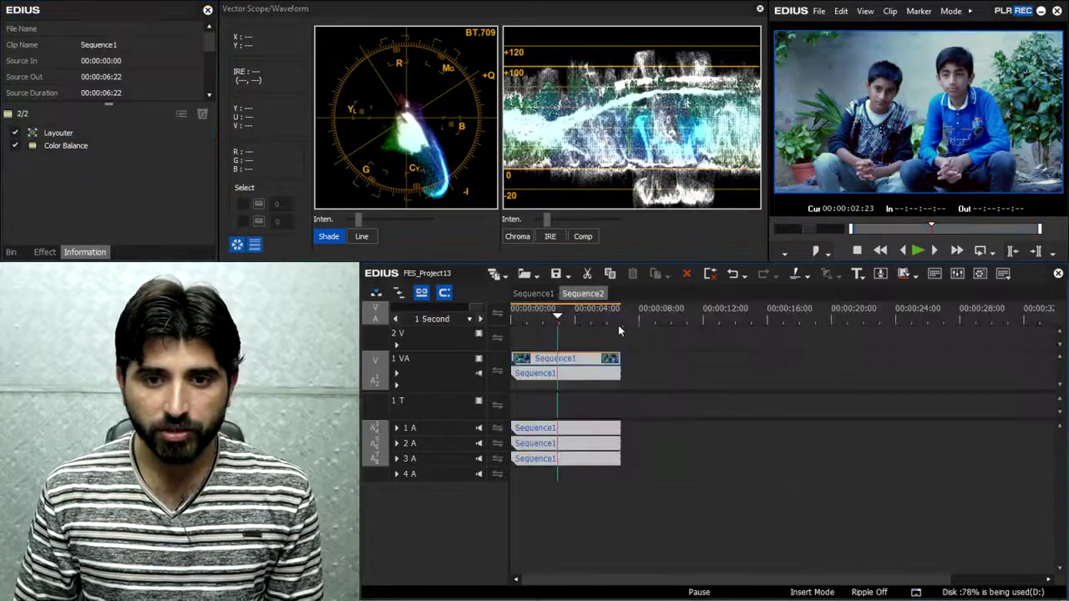
# Step: Scrub through the nested Sequence1 clip in Sequence2 to review the corrected picture against the scopes
pyautogui.moveTo(558, 315); pyautogui.dragTo(620, 318)
pyautogui.scroll(1, 579, 327)
pyautogui.click(565, 319)
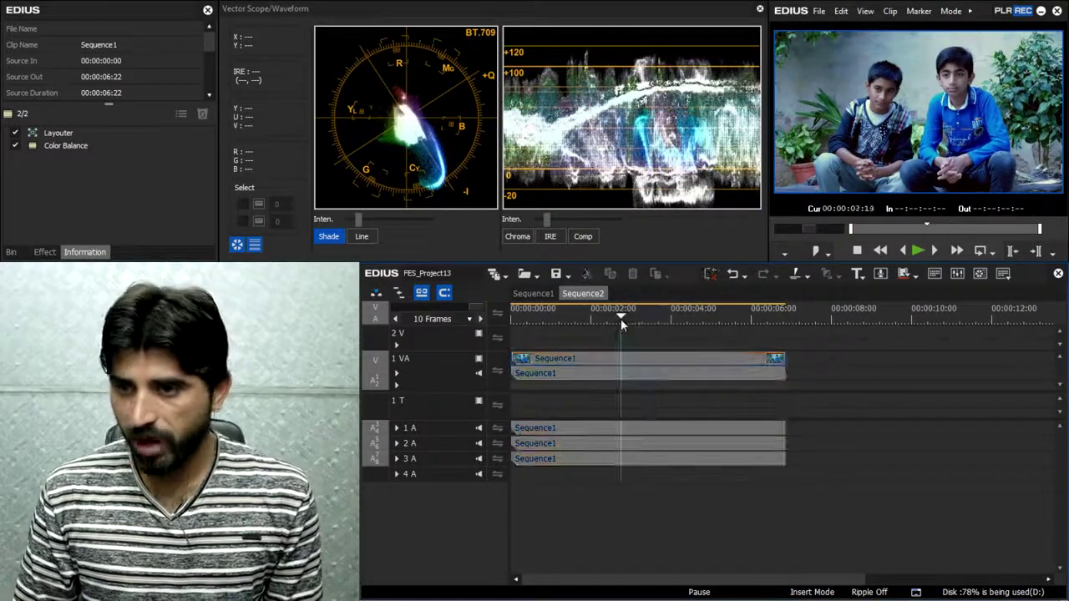
pyautogui.click(968, 121)
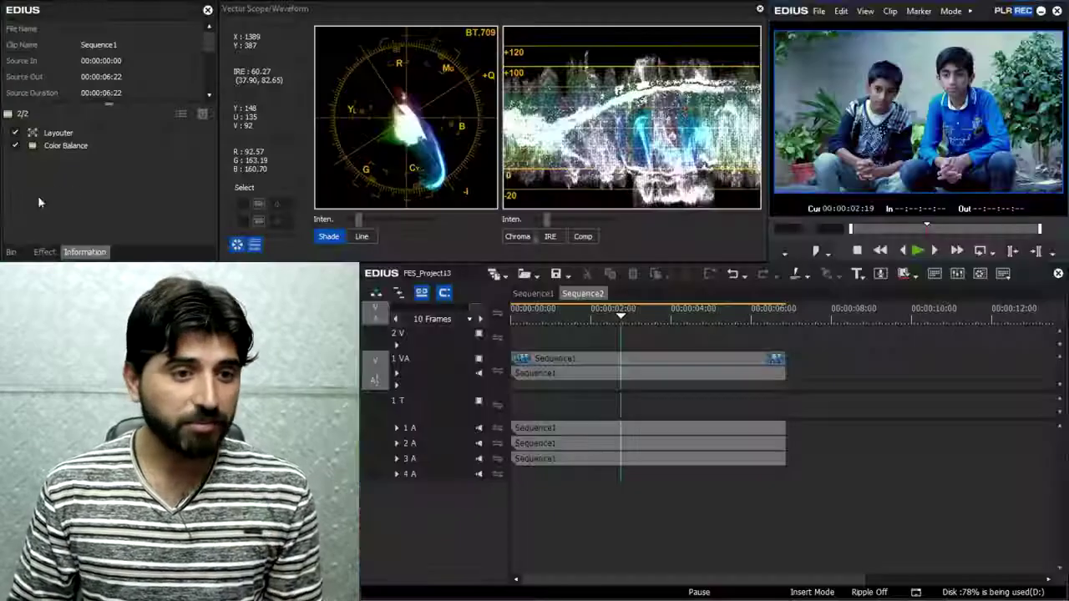
# Step: Place the uncorrected clip P1190731 on track 2 V, directly above the nested Sequence1 clip in Sequence2
pyautogui.click(11, 252)
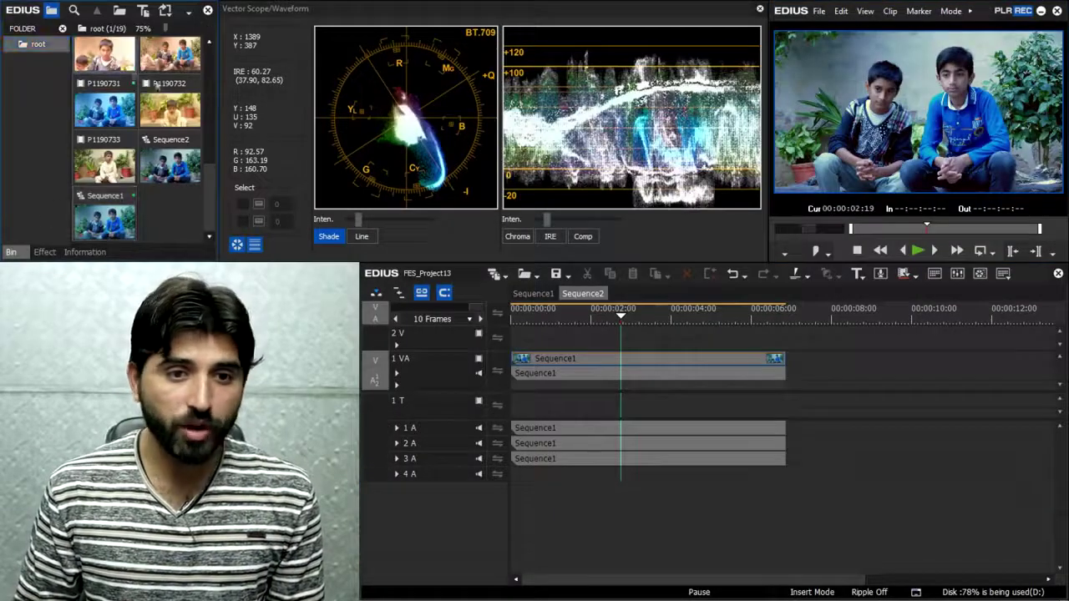
pyautogui.scroll(1, 156, 82)
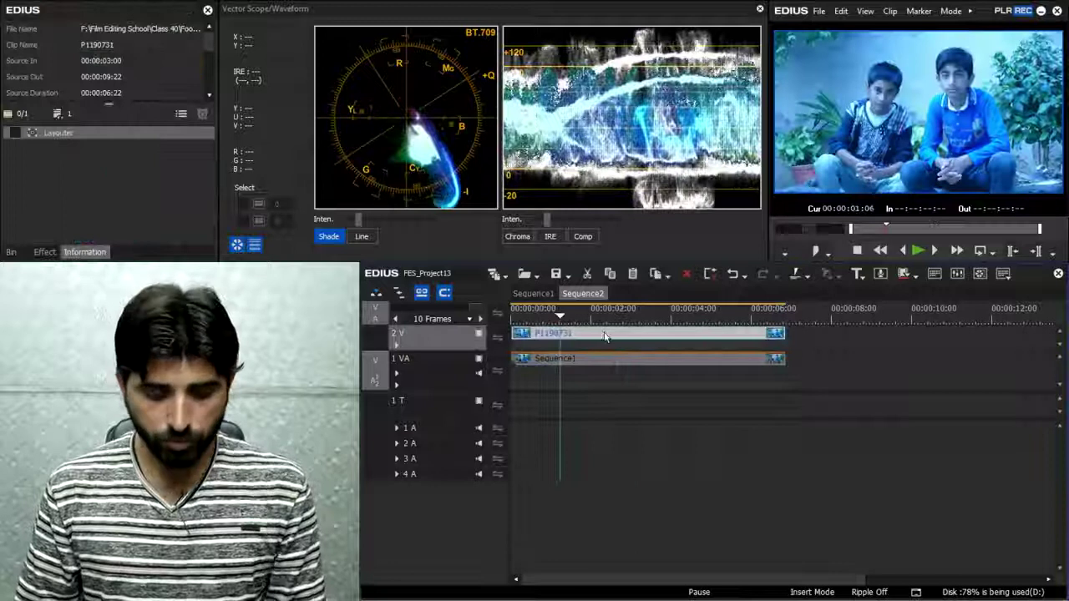
# Step: Toggle clip P1190731 on track 2 V off and on repeatedly to compare original and corrected footage, leaving it disabled
pyautogui.press('0')
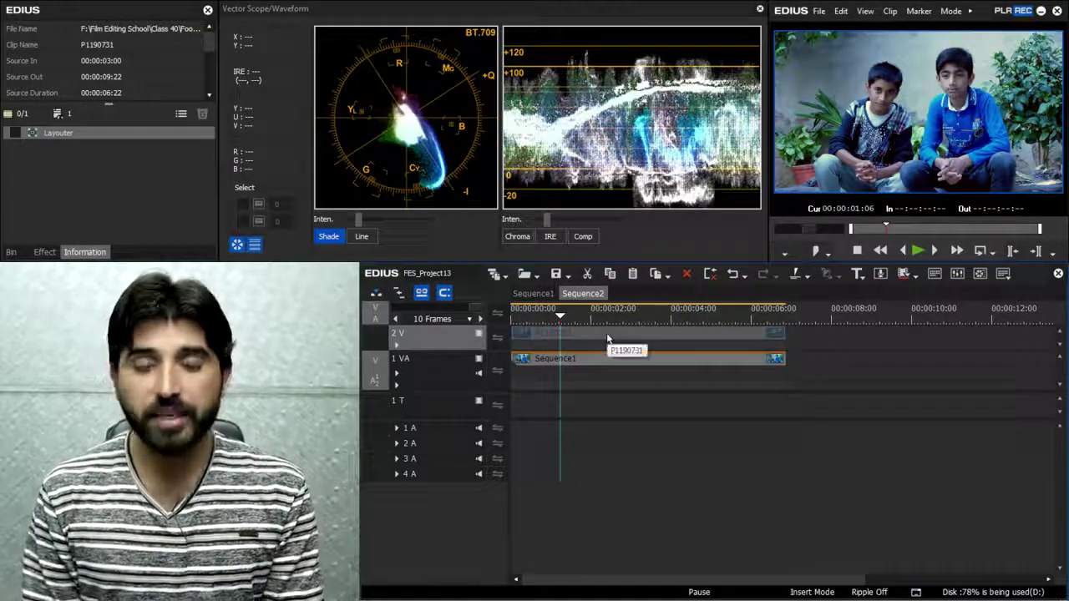
pyautogui.press('0')
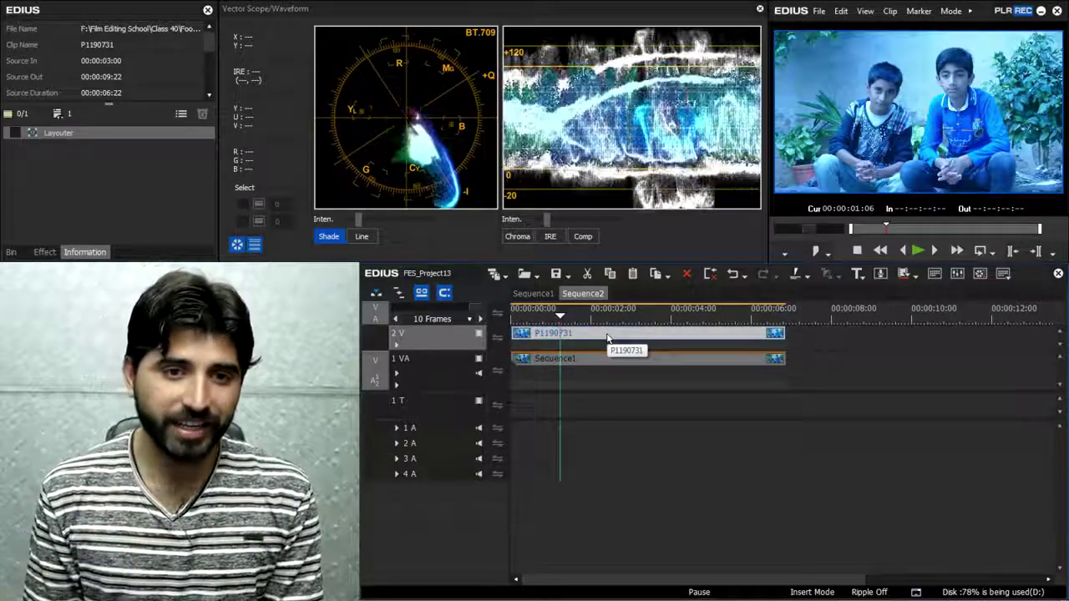
pyautogui.press('0')
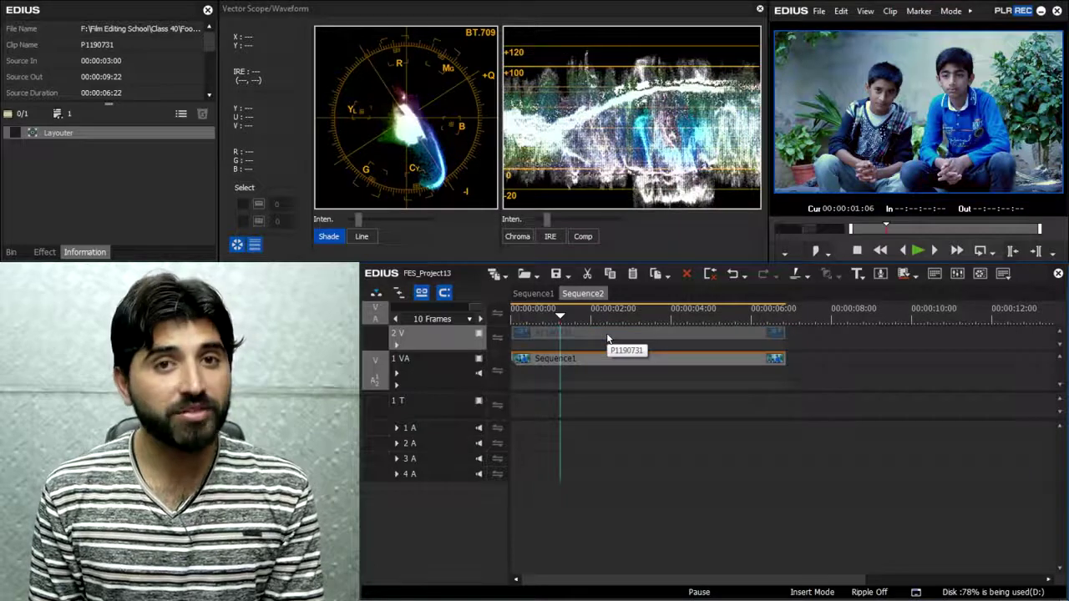
pyautogui.press('0')
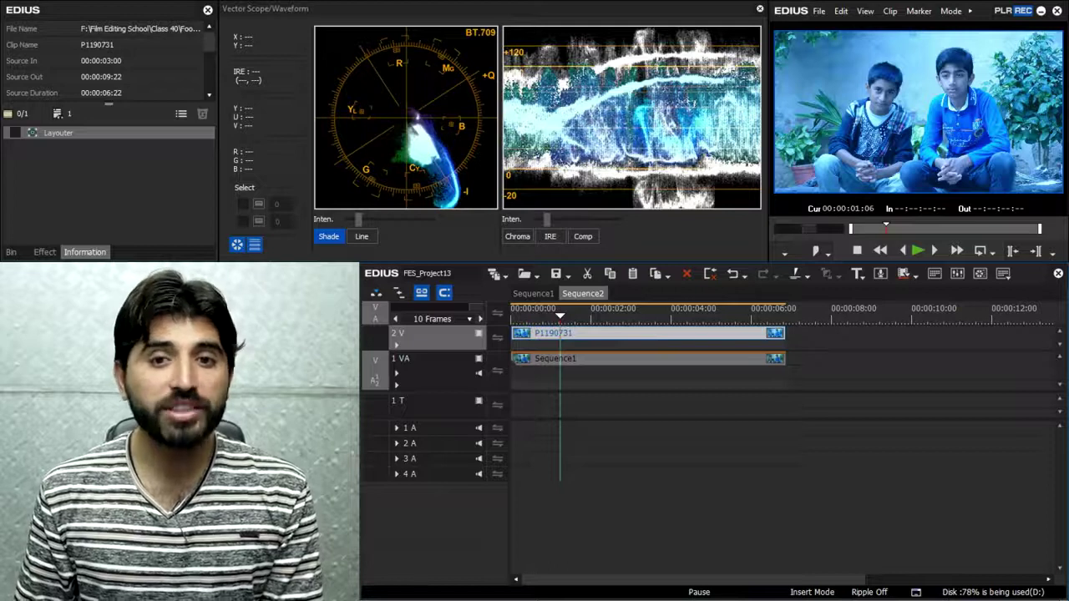
pyautogui.press('0')
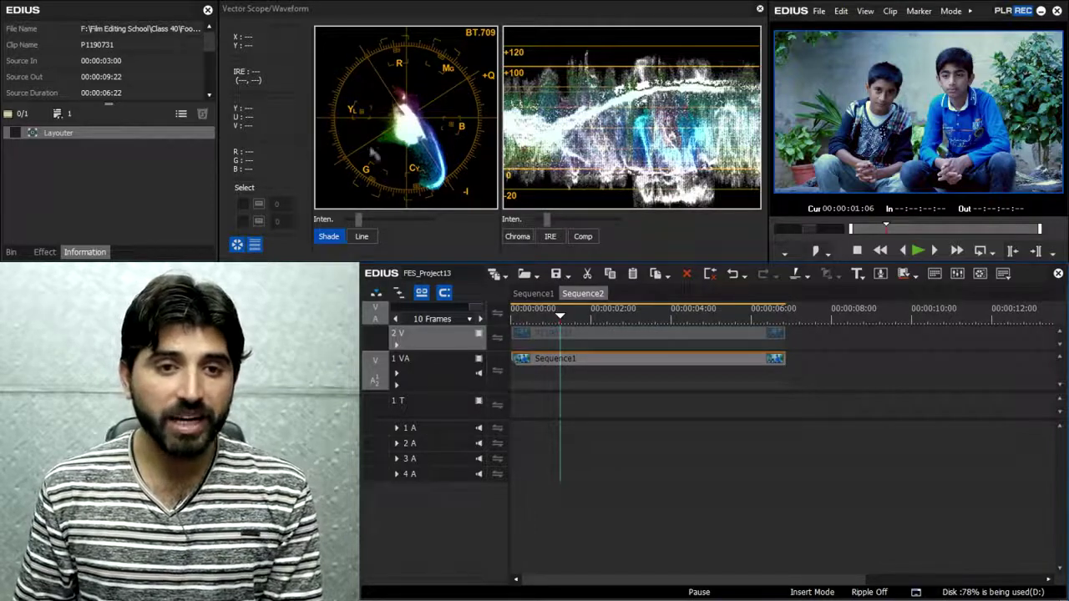
pyautogui.press('0')
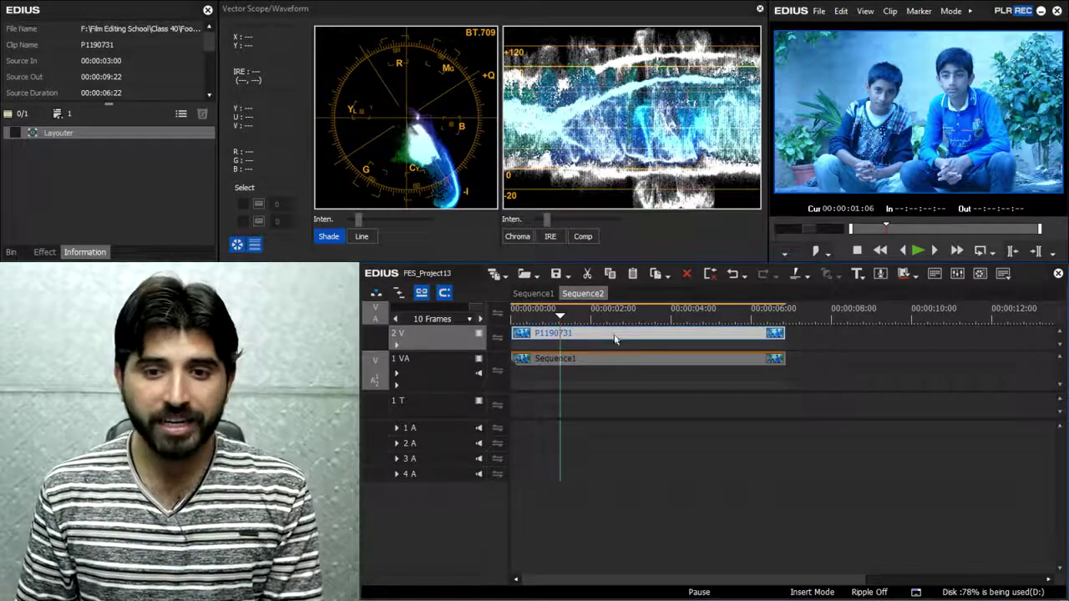
pyautogui.press('0')
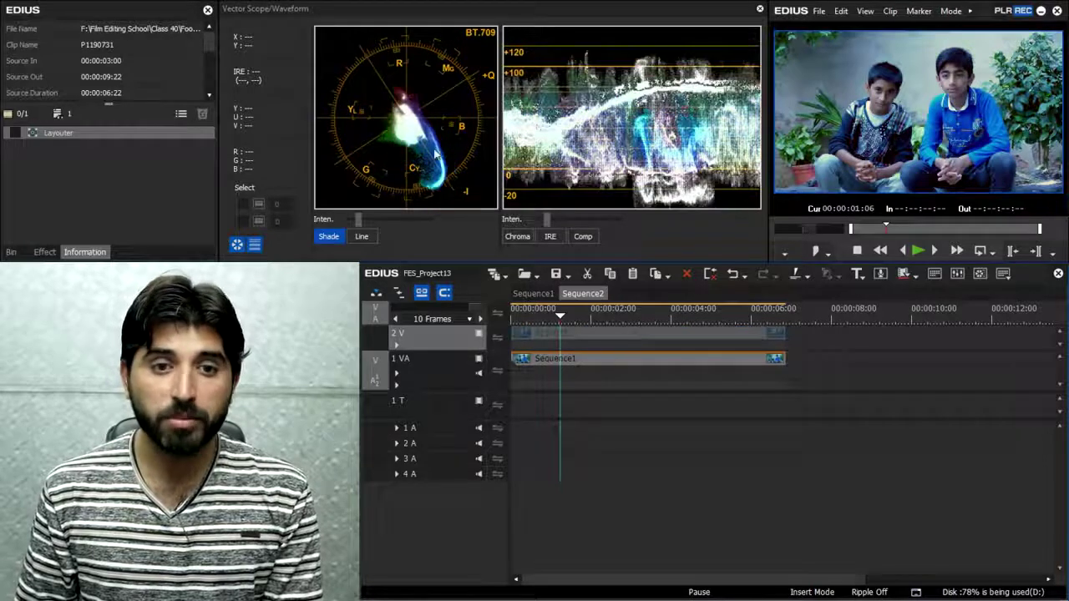